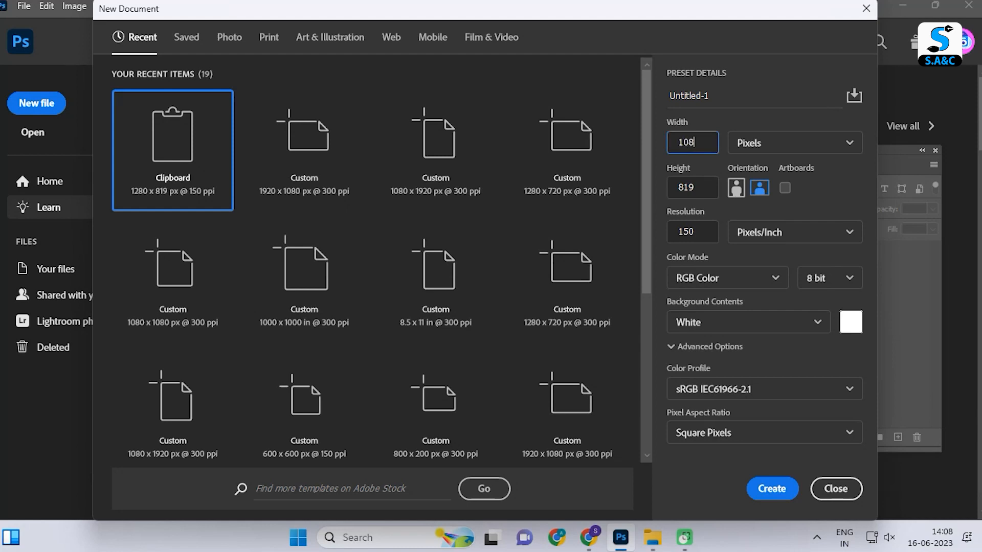
Step: Create a new document 1080 px wide and 1080 px high at 300 pixels per inch
left_click(697, 188)
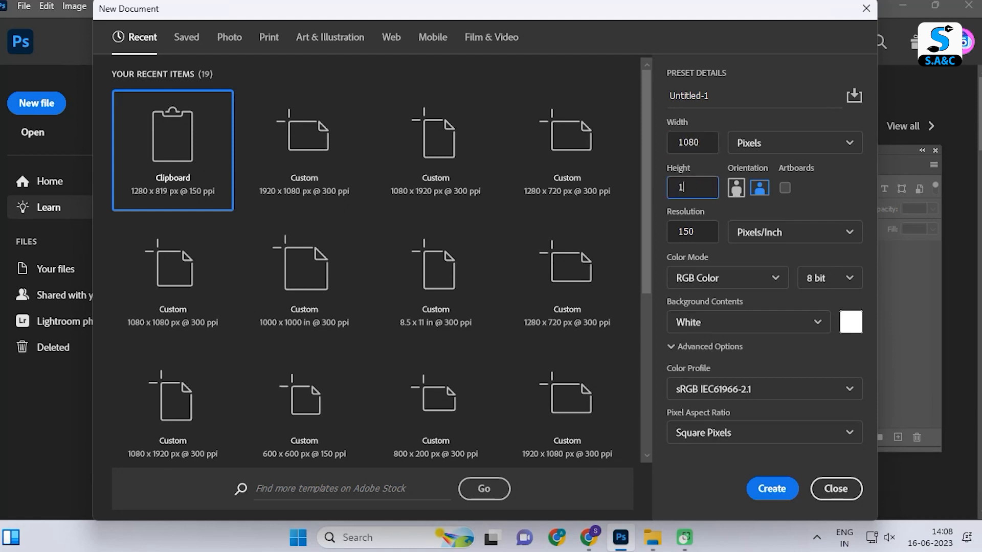
double_click(699, 233)
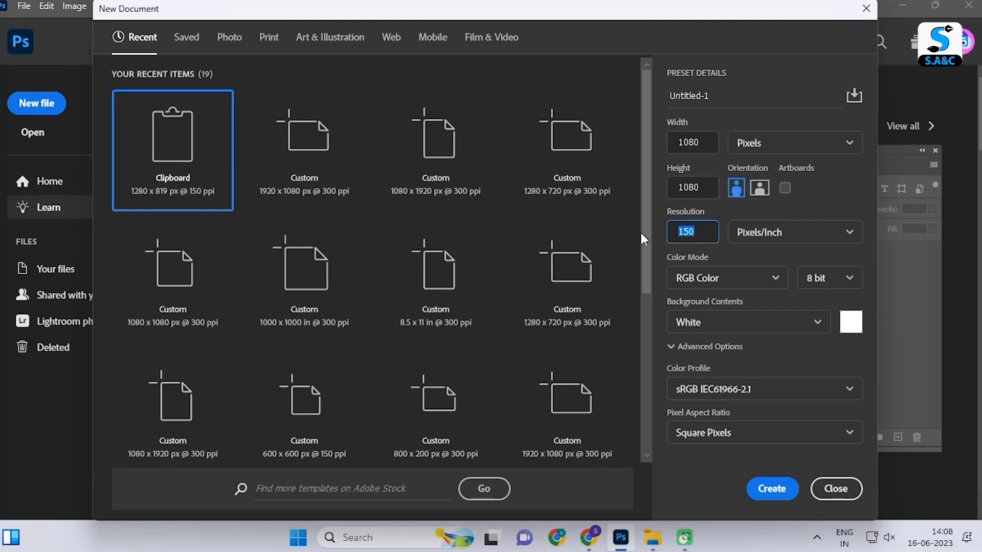
key("Return")
Step: Open Grass.jpg and copy the whole image
left_click(24, 6)
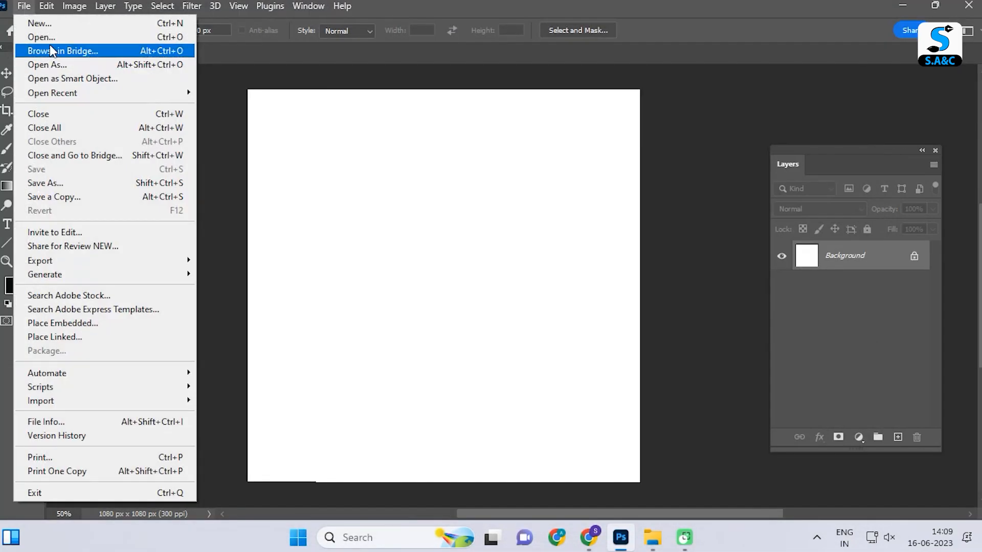
left_click(31, 30)
left_click(402, 137)
left_click(465, 345)
key("ctrl+a")
key("ctrl+c")
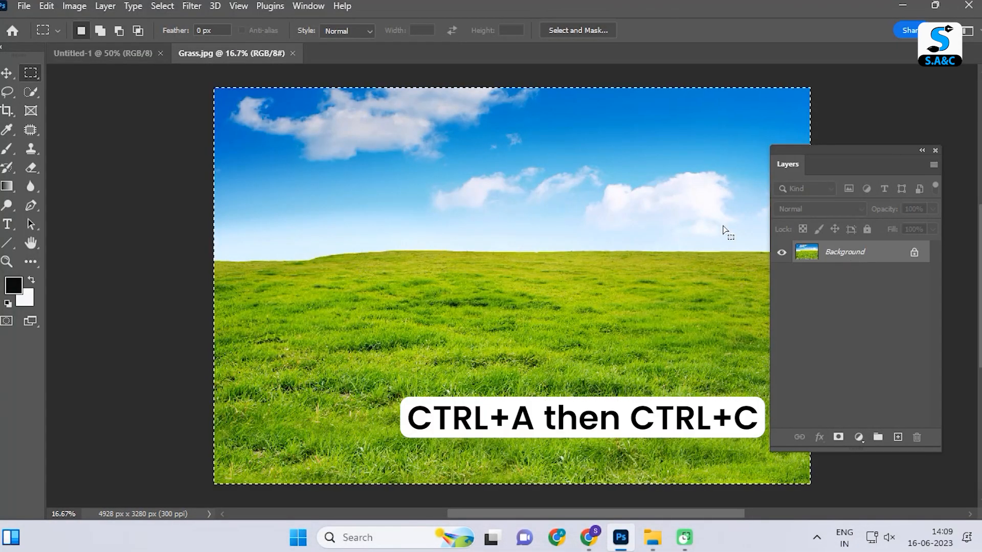
Step: Paste the grass image into Untitled-1 and convert its layer to a smart object
left_click(127, 53)
key("ctrl+v")
right_click(895, 270)
left_click(800, 219)
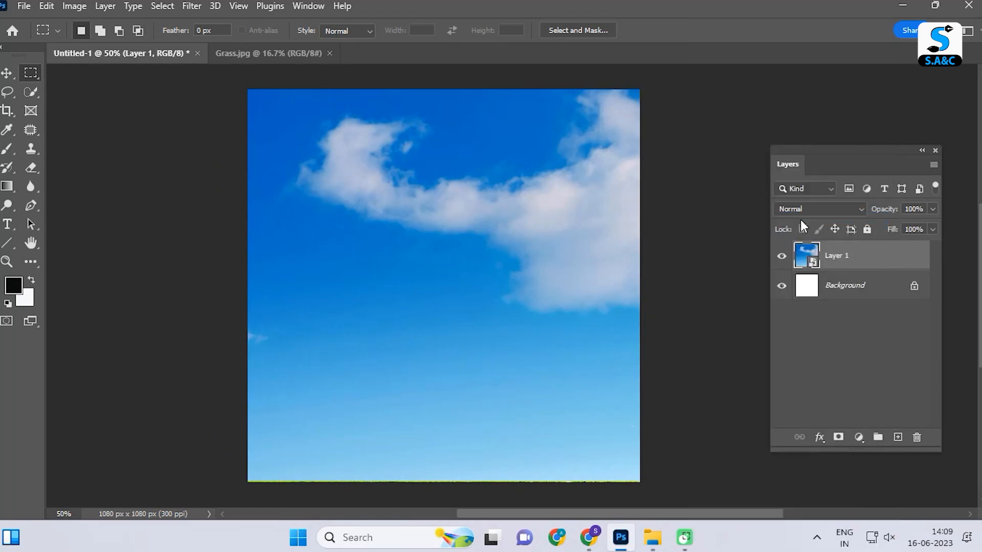
Step: Scale down the grass layer and position it to fill the canvas with both sky and meadow showing
key("ctrl+minus")
key("ctrl+minus")
key("ctrl+minus")
key("ctrl+minus")
key("ctrl+minus")
key("ctrl+t")
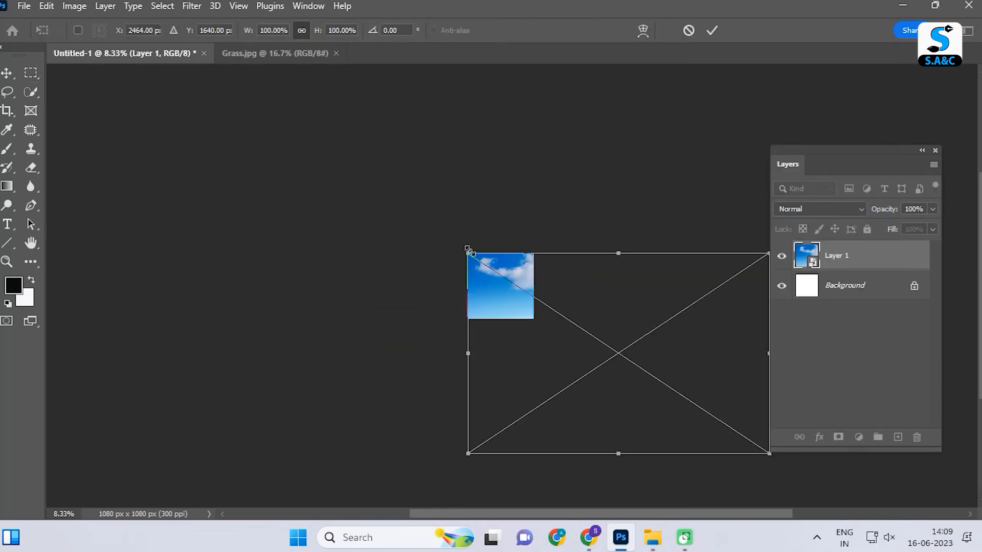
left_click_drag(466, 252, 652, 376)
left_click_drag(717, 420, 470, 262)
key("ctrl+plus")
key("ctrl+plus")
key("ctrl+plus")
left_click_drag(569, 220, 742, 336)
left_click_drag(564, 269, 559, 297)
scroll(632, 295, "up", 1)
scroll(632, 296, "up", 2)
scroll(666, 336, "down", 5)
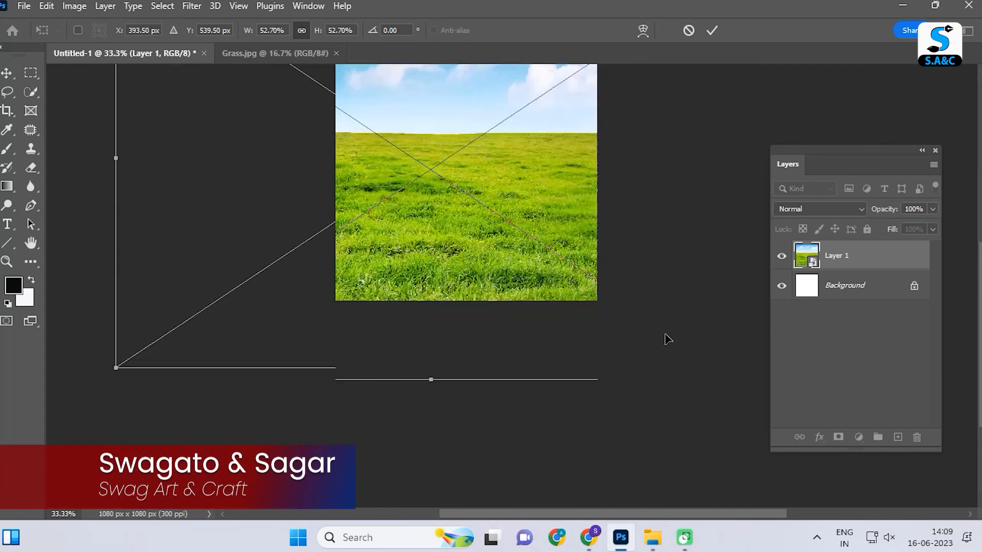
left_click_drag(464, 296, 563, 274)
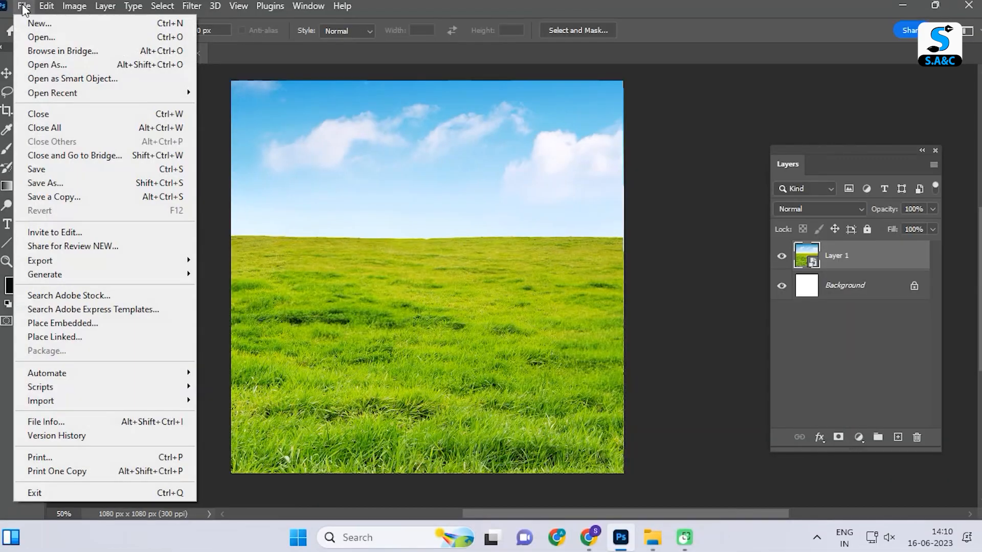
Step: Open shutterstock_2180347705.jpg and copy the whole image
left_click(42, 37)
left_click(343, 244)
left_click(450, 347)
key("ctrl+a")
key("ctrl+c")
Step: Paste the wooden stool image into Untitled-1 and convert its layer to a smart object
key("ctrl+Tab")
key("ctrl+v")
right_click(837, 256)
left_click(823, 218)
Step: Scale the wooden stool layer to 16.21% and place it over the lower part of the canvas
key("ctrl+minus")
key("ctrl+minus")
key("ctrl+minus")
key("ctrl+minus")
key("ctrl+t")
left_click_drag(443, 235, 596, 337)
left_click_drag(663, 402, 276, 212)
left_click_drag(209, 147, 456, 312)
left_click_drag(528, 381, 502, 312)
key("ctrl+plus")
key("ctrl+plus")
key("ctrl+plus")
key("ctrl+plus")
key("ctrl+plus")
key("ctrl+plus")
key("ctrl+plus")
key("ctrl+plus")
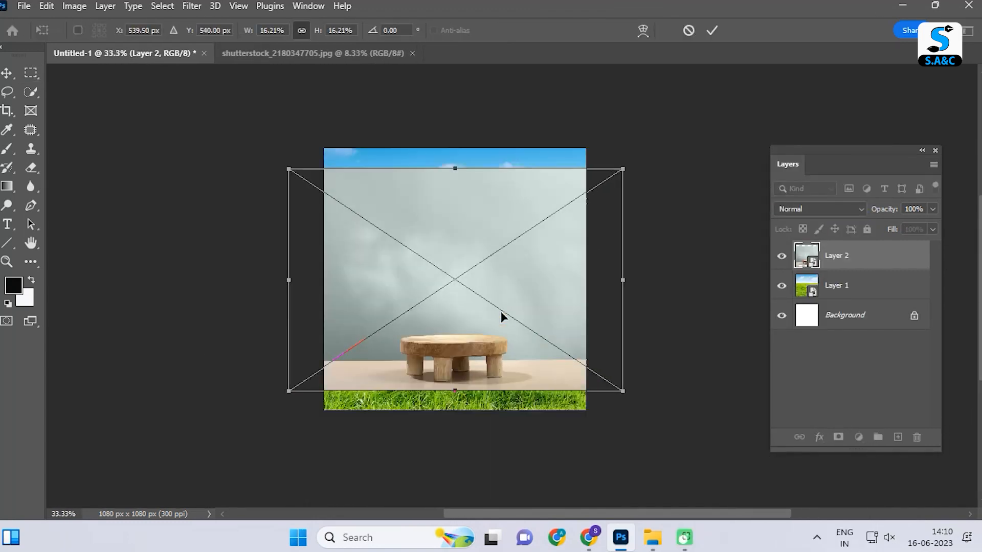
key("Return")
Step: Trace the stool's tabletop with the Pen tool, from its left end along the upper edge and around the right end
key("p")
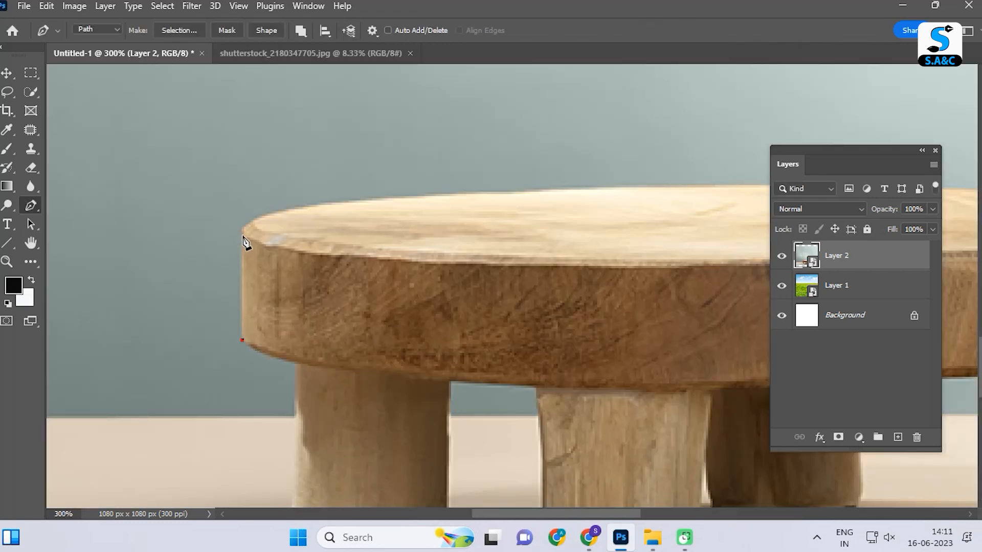
left_click_drag(458, 258, 282, 301)
left_click_drag(357, 232, 400, 236)
key("ctrl+z")
left_click_drag(452, 281, 261, 309)
left_click_drag(499, 259, 259, 261)
left_click_drag(486, 289, 517, 298)
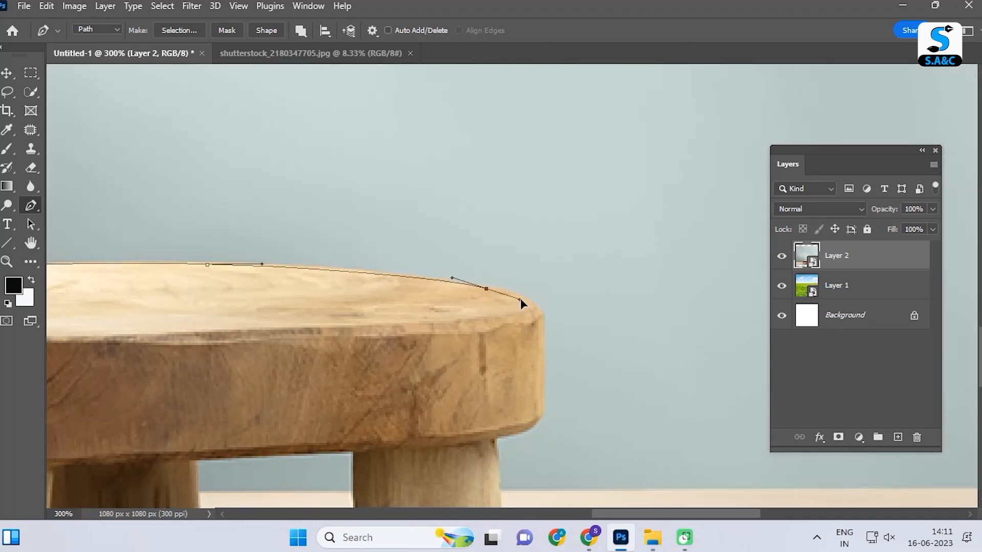
left_click_drag(576, 387, 566, 314)
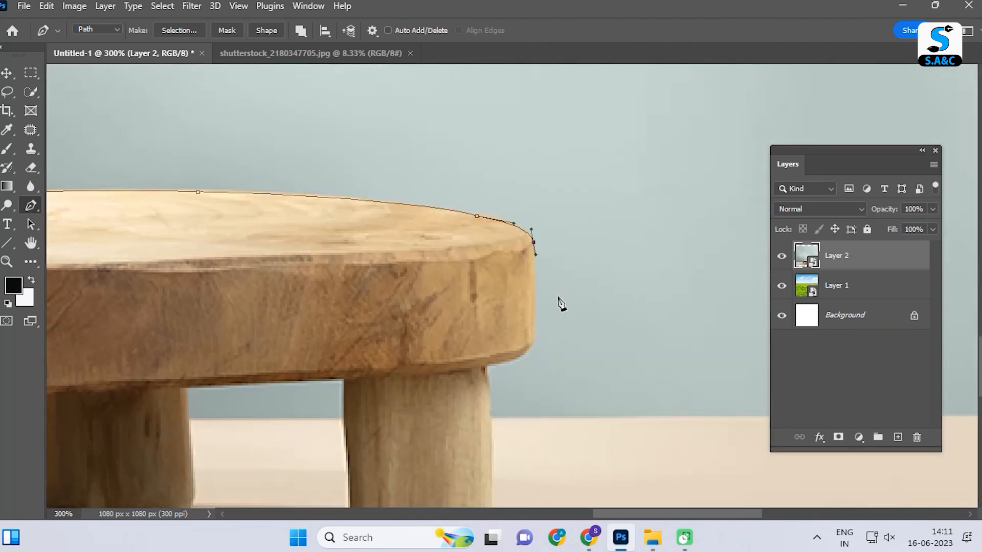
left_click_drag(487, 368, 425, 233)
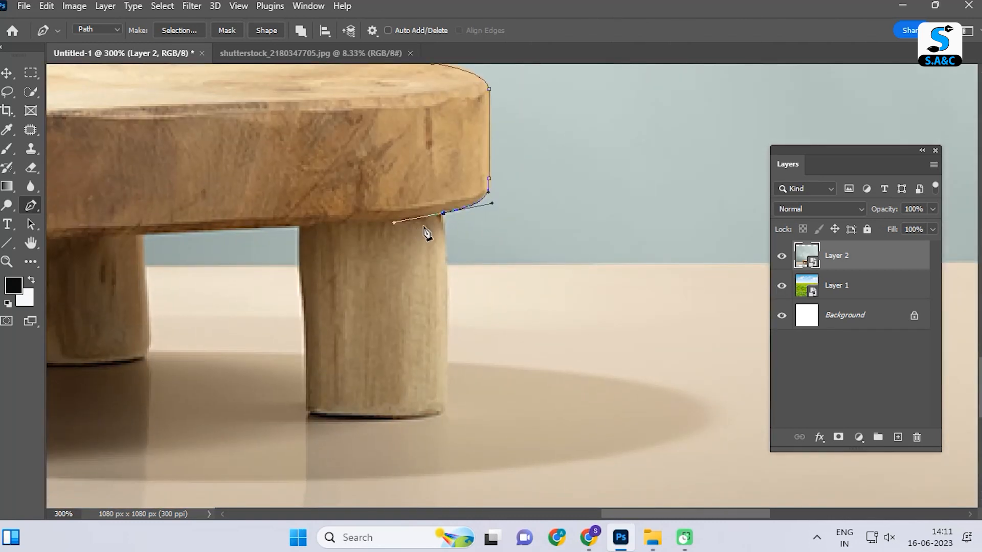
Step: Continue the pen path around the stool's right leg and along the underside to the rear leg
left_click_drag(390, 360, 482, 361)
left_click(409, 415)
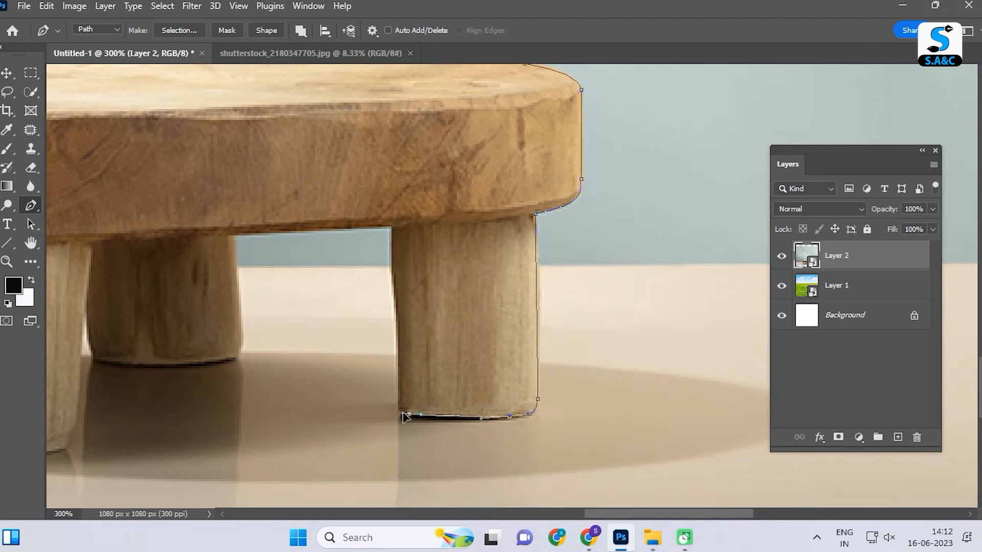
left_click_drag(403, 358, 417, 418)
left_click_drag(406, 291, 406, 281)
left_click_drag(427, 359, 591, 406)
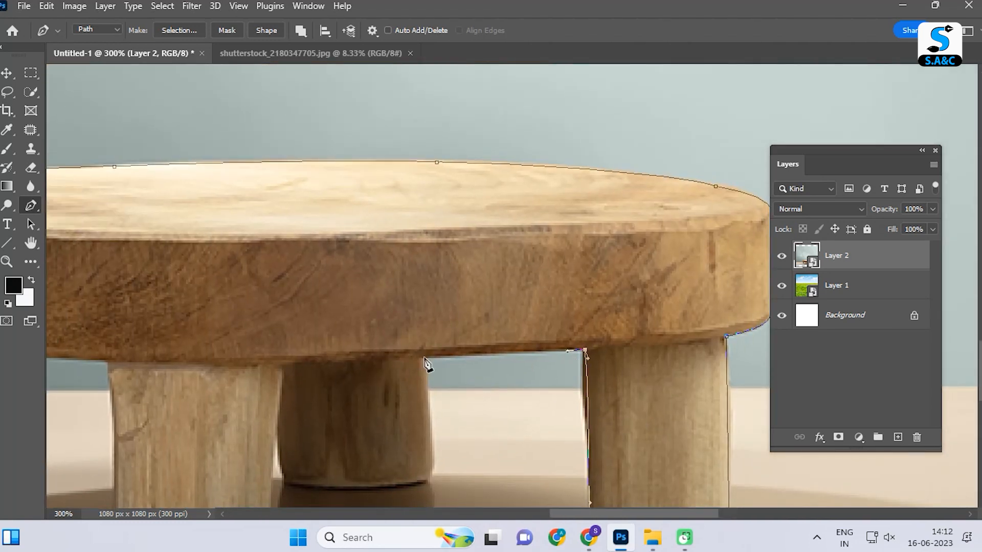
Step: Continue the pen path down and around the stool's rear leg to the edge of the front leg
left_click_drag(484, 371, 495, 302)
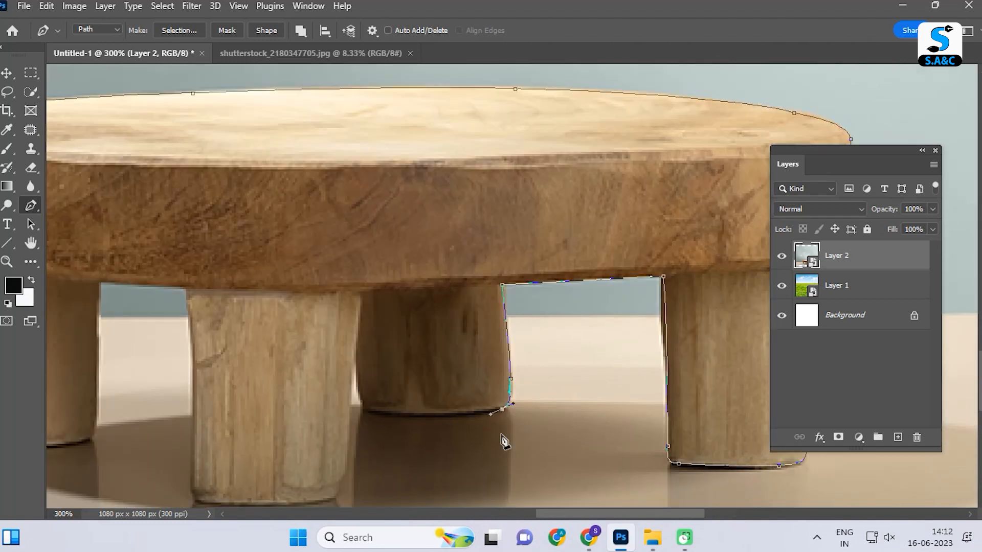
scroll(423, 417, "up", 2)
left_click_drag(378, 417, 418, 434)
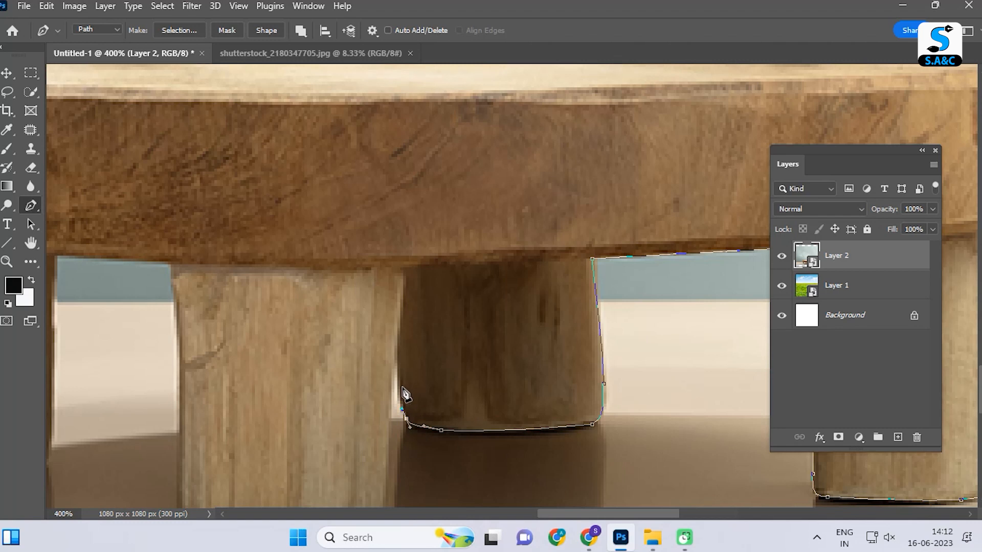
left_click_drag(429, 398, 447, 231)
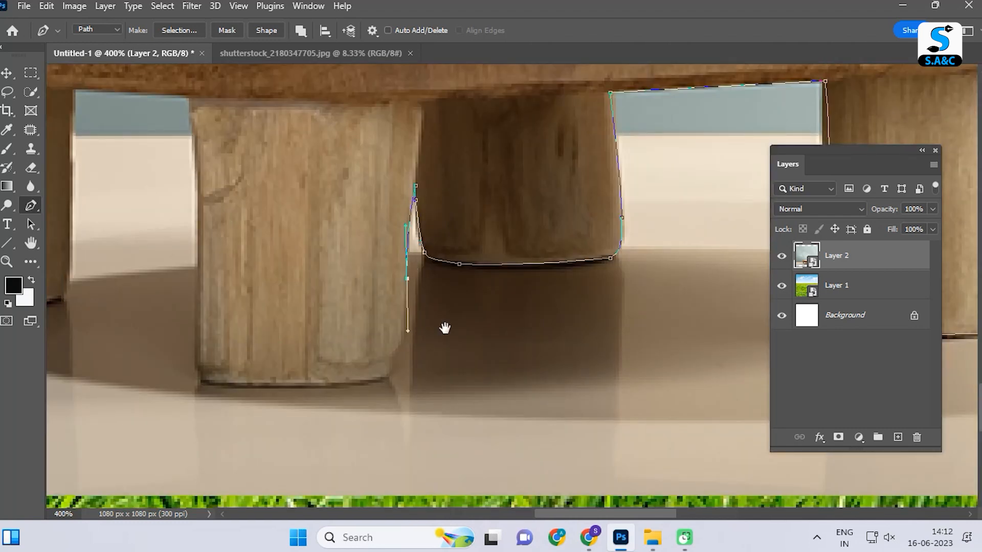
Step: Trace the stool's front leg around its base and up to the underside of the tabletop
left_click_drag(445, 329, 547, 281)
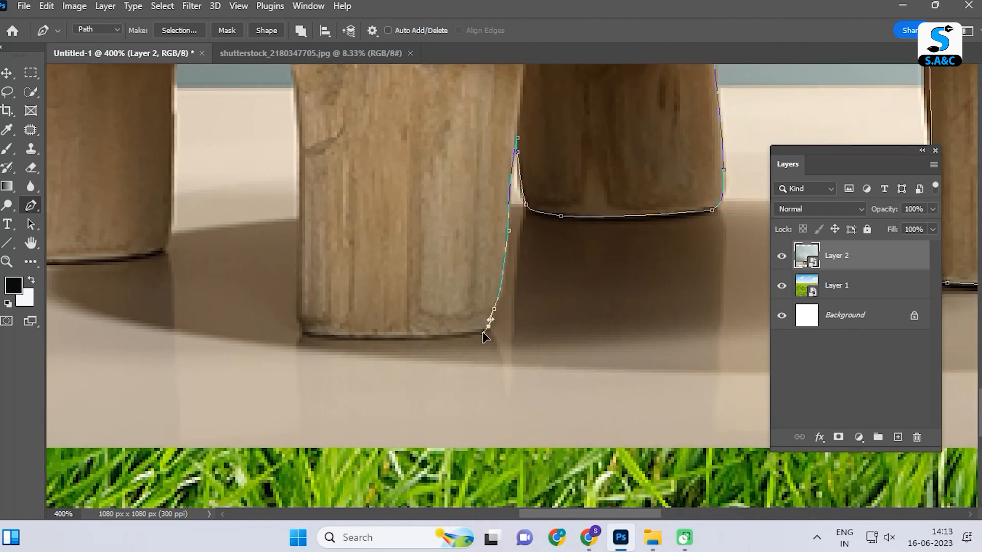
left_click_drag(388, 338, 398, 402)
left_click(404, 260)
scroll(409, 307, "up", 5)
left_click(438, 322)
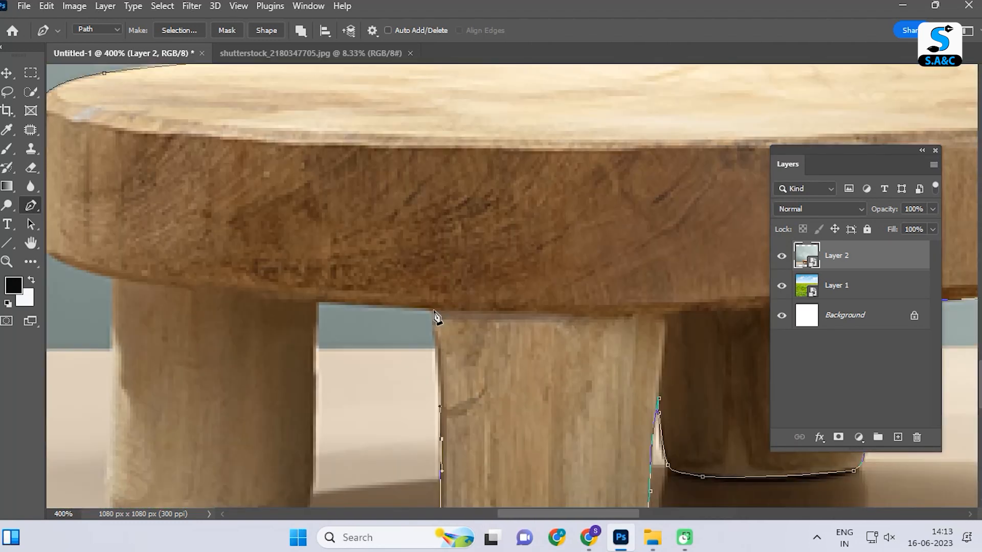
Step: Trace the stool's left leg and close the pen path at the tabletop's left end
scroll(425, 324, "left", 3)
scroll(472, 389, "down", 5)
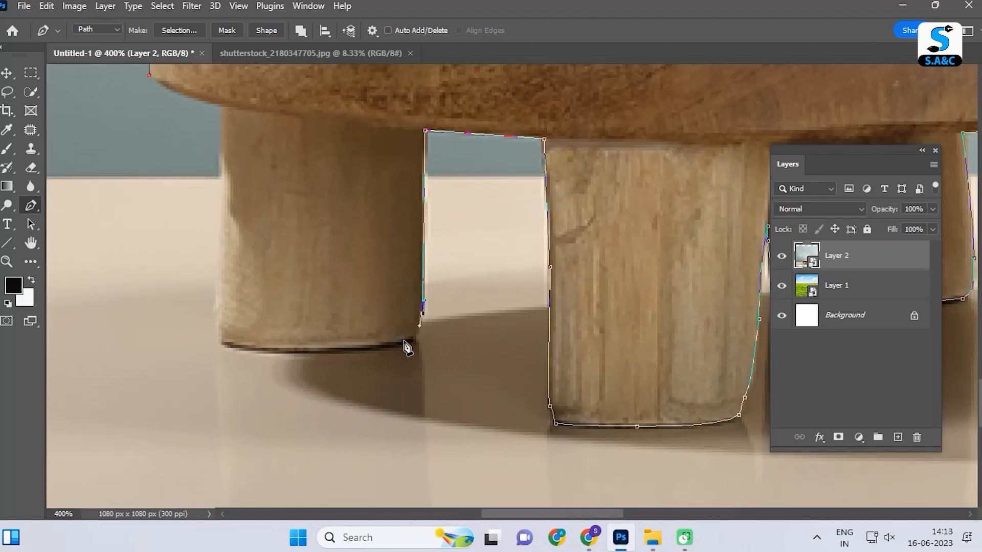
scroll(460, 368, "left", 3)
left_click_drag(520, 349, 503, 360)
left_click_drag(342, 356, 293, 346)
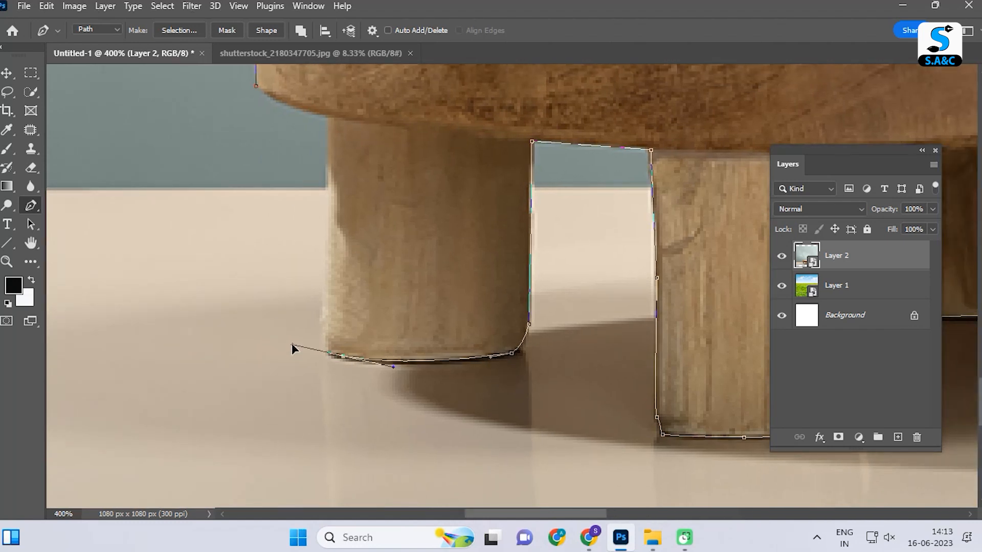
scroll(459, 394, "left", 2)
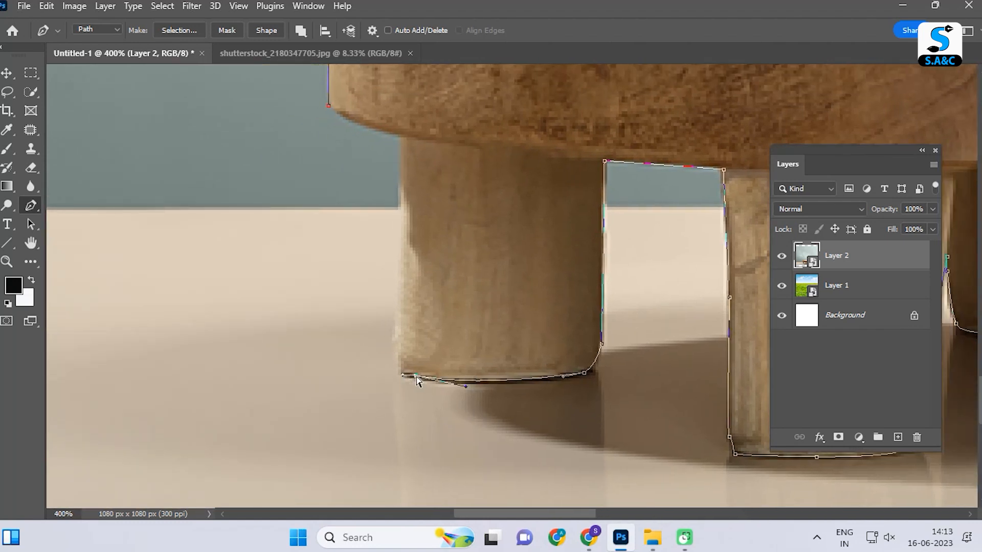
left_click_drag(399, 340, 396, 338)
left_click_drag(435, 283, 448, 408)
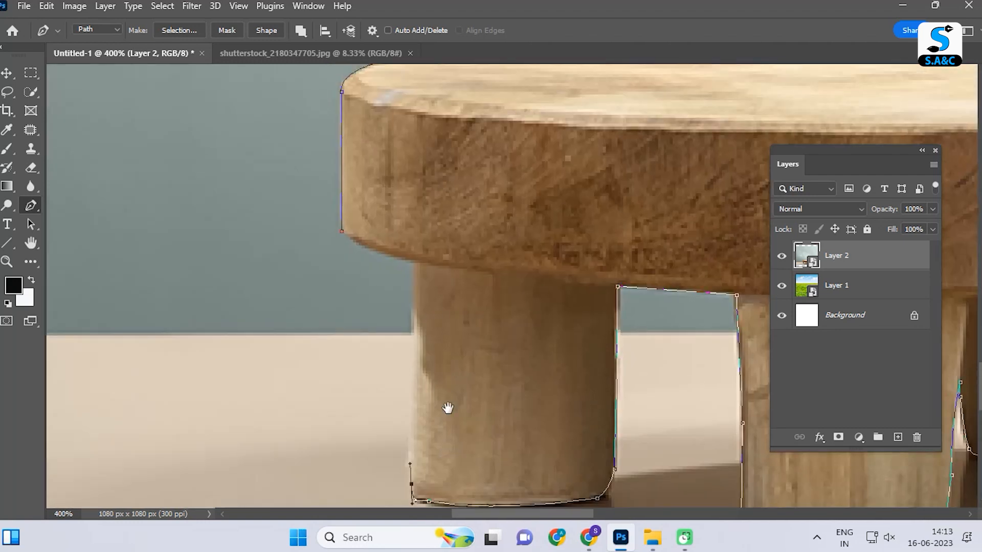
left_click_drag(414, 262, 432, 344)
key("ctrl+minus")
key("ctrl+minus")
key("ctrl+minus")
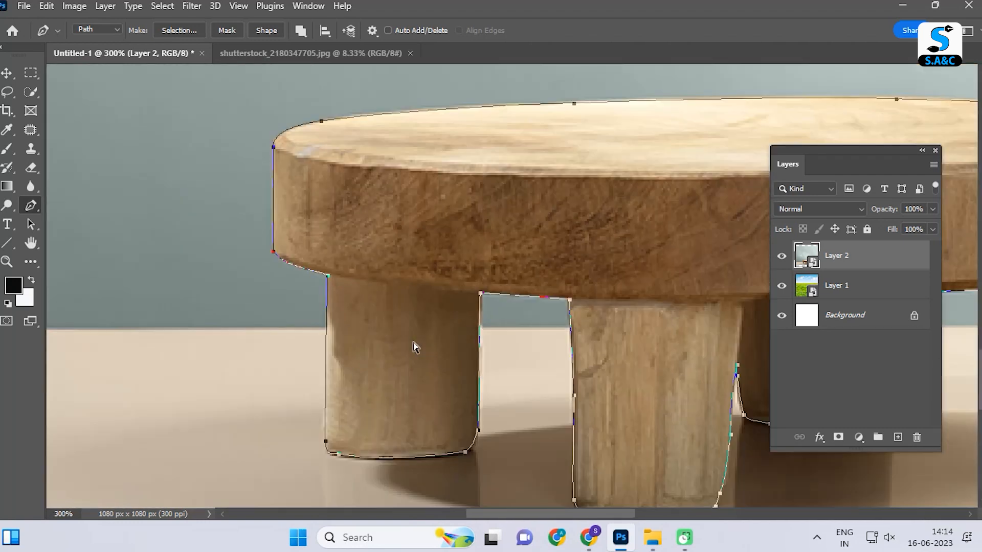
Step: Turn the stool path into a selection with a 1-pixel feather and use it to mask Layer 2
key("ctrl+Return")
key("m")
right_click(454, 327)
left_click(478, 61)
type("1")
left_click(572, 161)
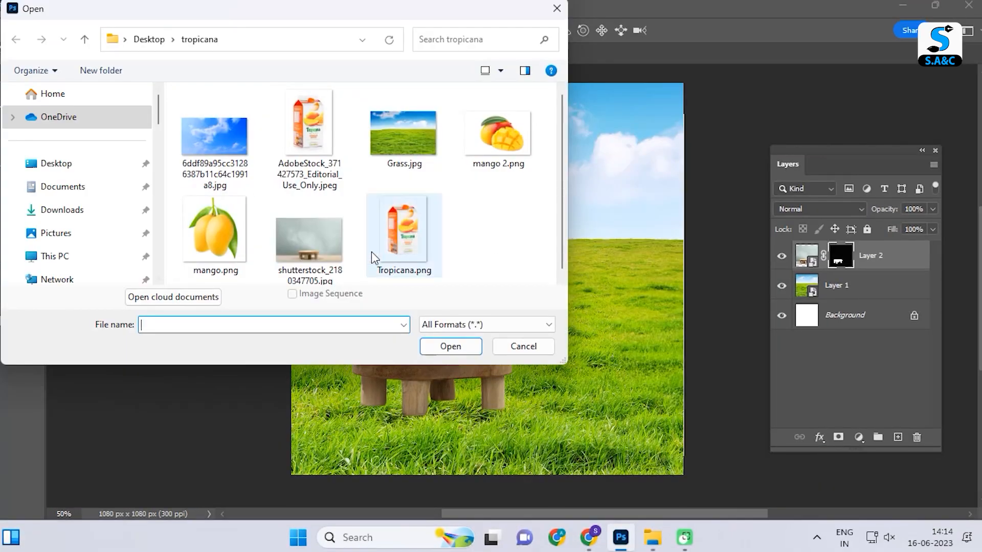
Step: Copy the image from Tropicana.png into Untitled-1 and convert its layer to a smart object
left_click(406, 260)
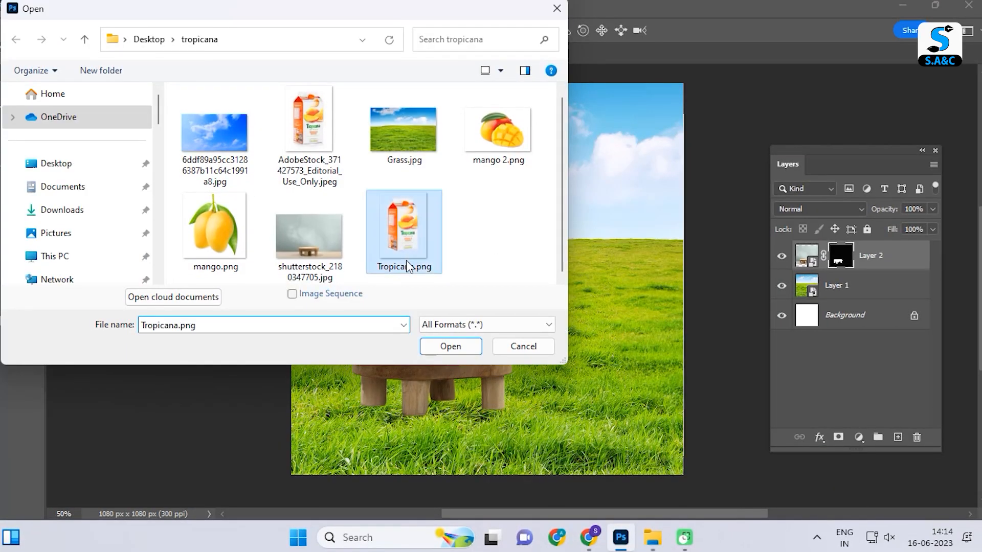
left_click(450, 346)
left_click(183, 57)
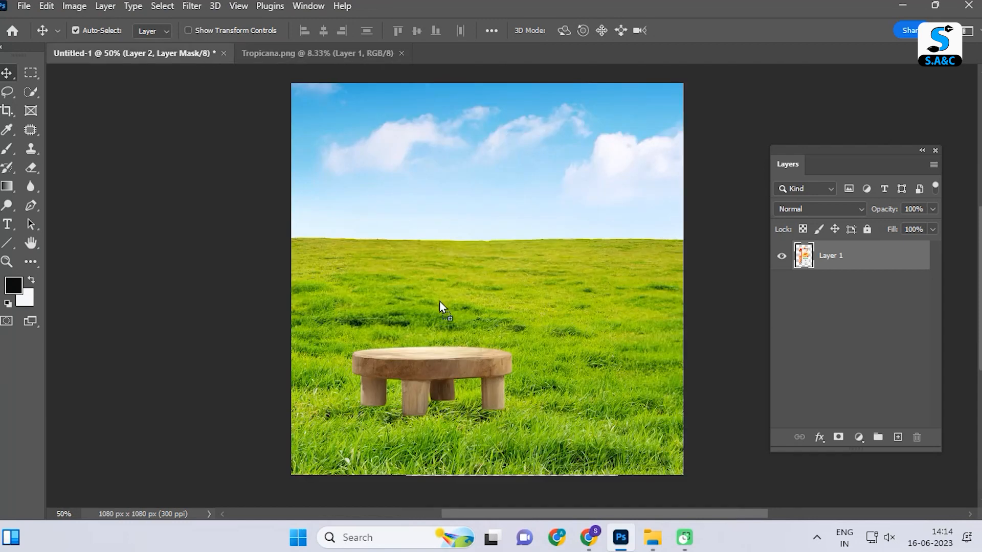
key("ctrl+v")
right_click(829, 256)
left_click(795, 224)
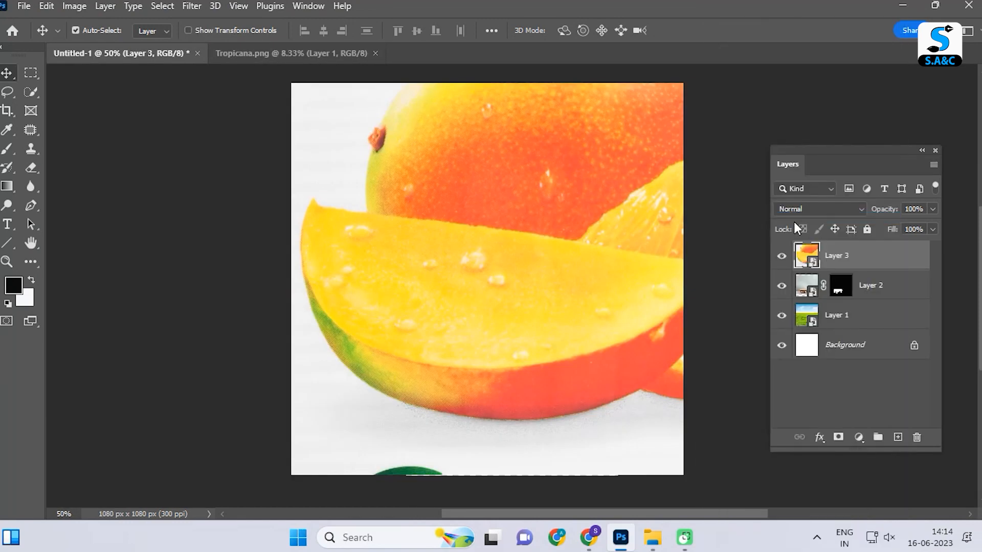
Step: Scale down the Tropicana carton and place it standing on the wooden stool
key("ctrl+minus")
key("ctrl+minus")
key("ctrl+minus")
key("ctrl+minus")
key("ctrl+minus")
key("ctrl+t")
left_click_drag(566, 410, 500, 285)
key("ctrl+plus")
key("ctrl+plus")
key("ctrl+plus")
key("ctrl+plus")
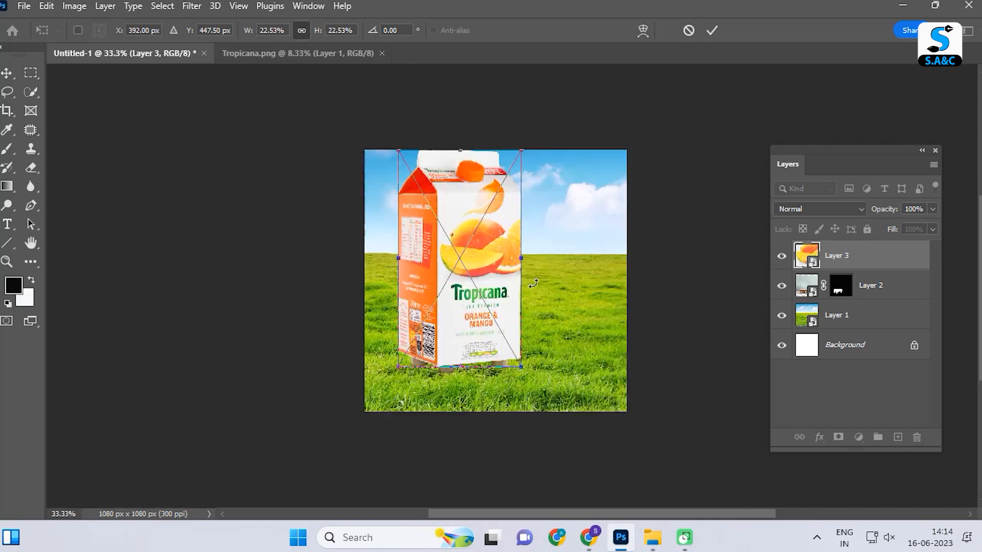
key("ctrl+plus")
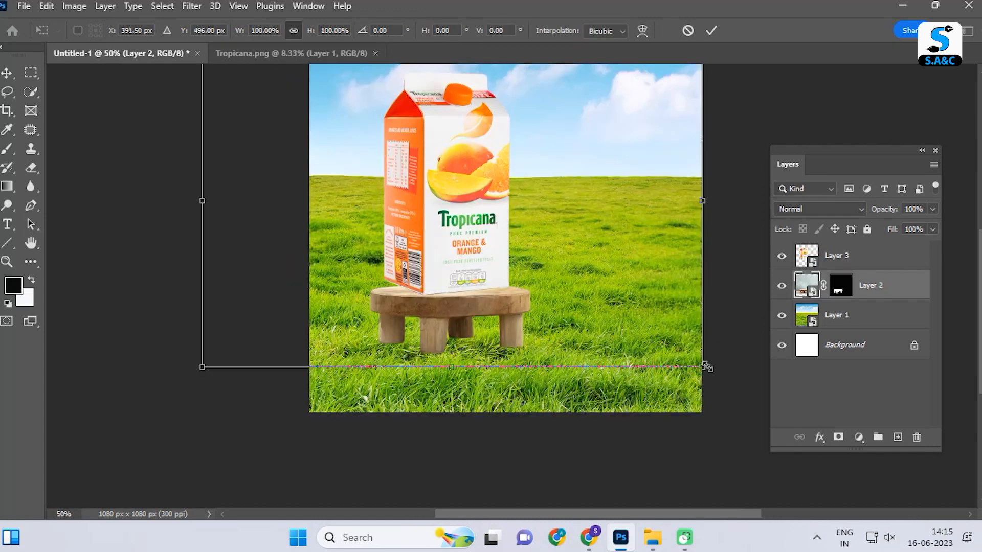
Step: Enlarge the masked stool in successive transforms, the last to 139.11%, and reposition it beneath the carton
left_click_drag(705, 366, 759, 405)
left_click_drag(538, 354, 505, 318)
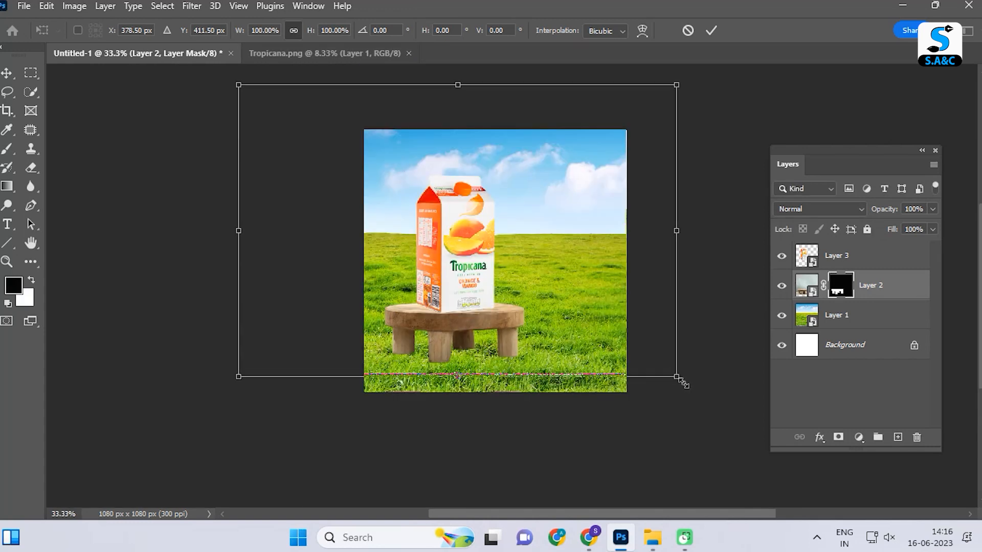
left_click_drag(680, 384, 767, 439)
left_click_drag(530, 367, 499, 320)
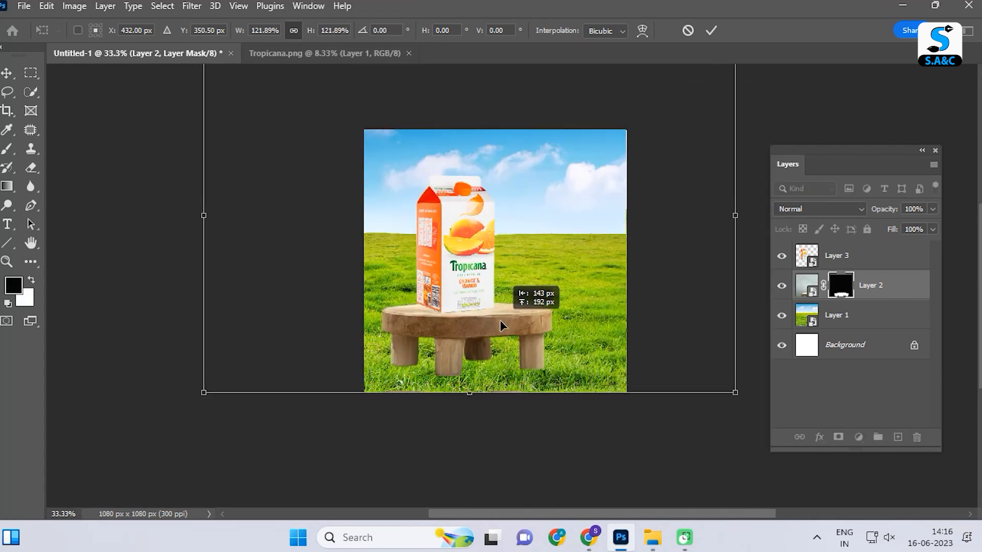
left_click_drag(734, 392, 808, 438)
left_click_drag(504, 358, 481, 319)
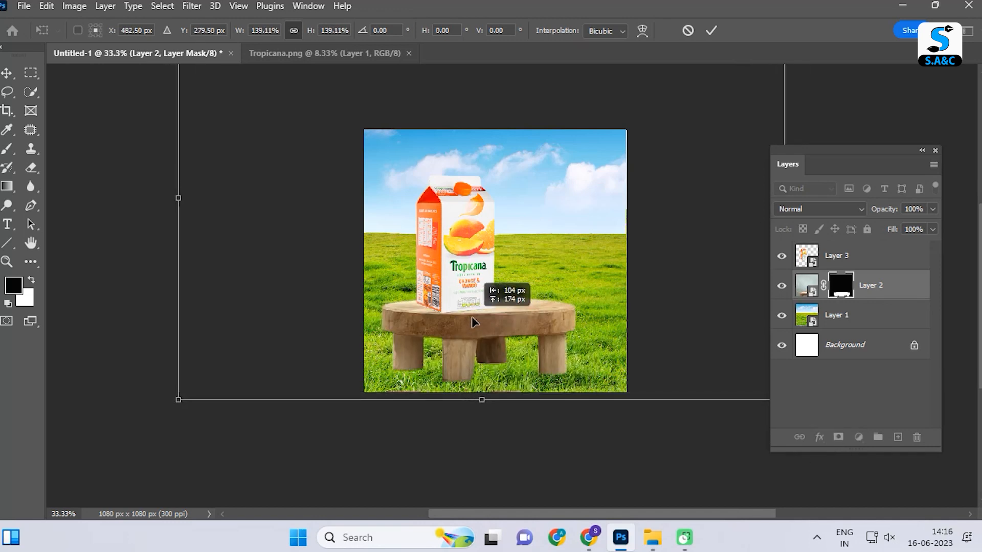
key("Return")
key("ctrl+plus")
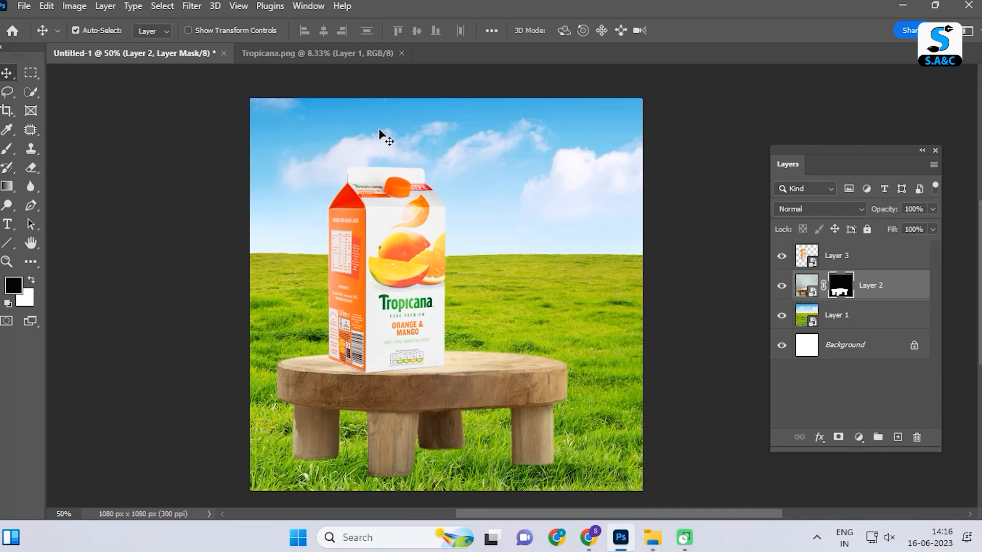
Step: Copy the image from mango 2.png into Untitled-1, convert its layer to a smart object and place it above Layer 3
left_click(24, 6)
left_click(32, 37)
left_click(499, 154)
left_click(450, 347)
left_click_drag(476, 329, 106, 56)
left_click_drag(446, 349, 447, 350)
right_click(861, 285)
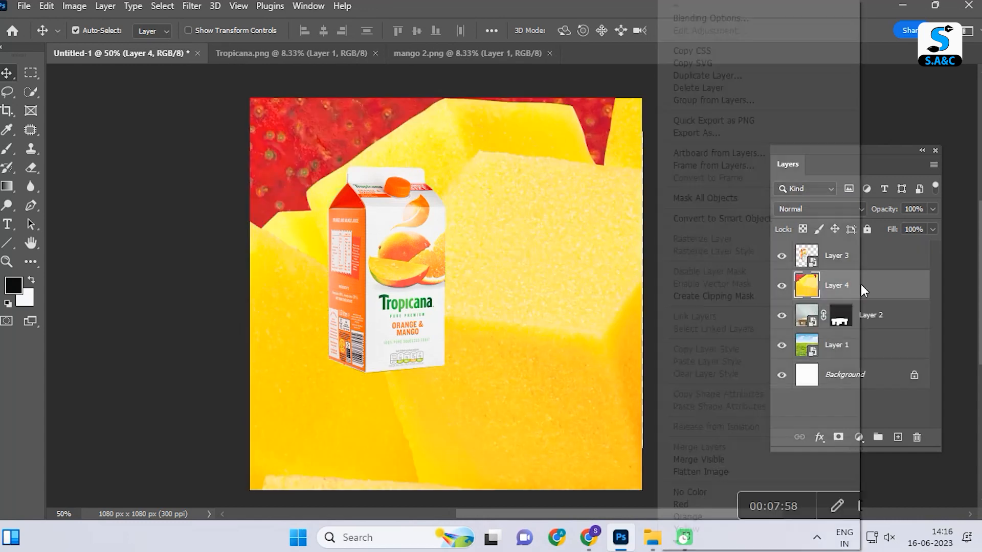
left_click(738, 218)
left_click_drag(843, 290, 852, 254)
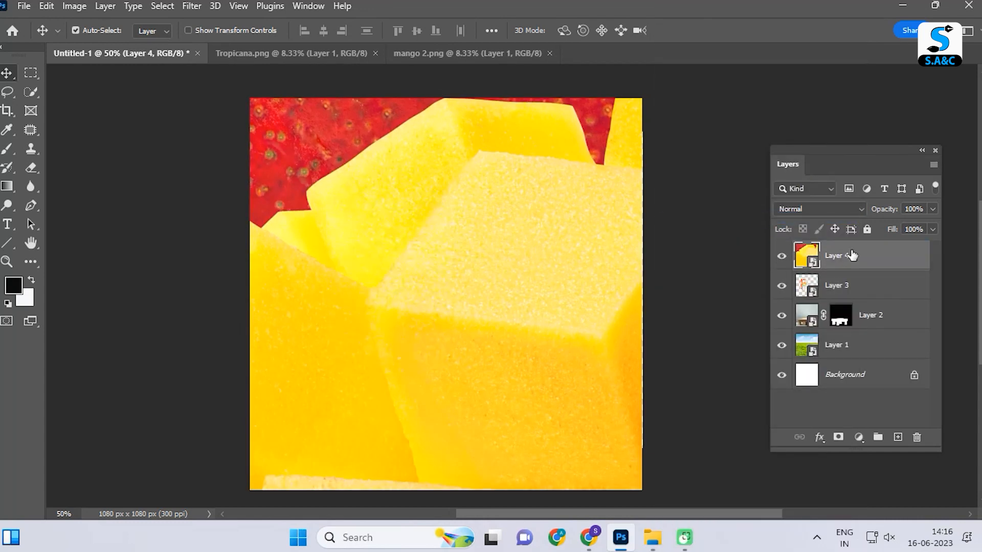
Step: Scale the oversized mango image down with Free Transform so the whole fruit fits within the canvas
key("ctrl+minus")
key("ctrl+minus")
key("ctrl+minus")
key("ctrl+minus")
key("ctrl+t")
left_click_drag(265, 112, 632, 419)
left_click_drag(709, 445, 529, 286)
Step: Shrink the mango to 5.75%, rotate it about -20.9° and set it on the stool in front of the carton's right side
key("ctrl+plus")
key("ctrl+plus")
key("ctrl+plus")
key("ctrl+plus")
left_click_drag(688, 175, 482, 339)
left_click_drag(436, 420, 506, 334)
left_click_drag(553, 255, 467, 326)
left_click_drag(417, 405, 486, 352)
left_click_drag(509, 386, 533, 364)
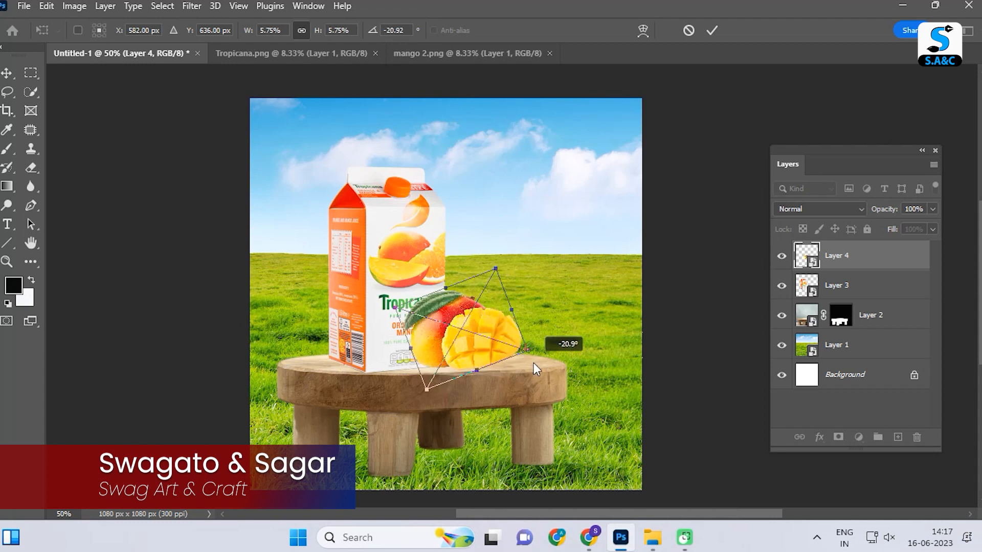
key("Return")
Step: Nudge the mango to the right and the carton to the left so they overlap less on the stool
key("ctrl+1")
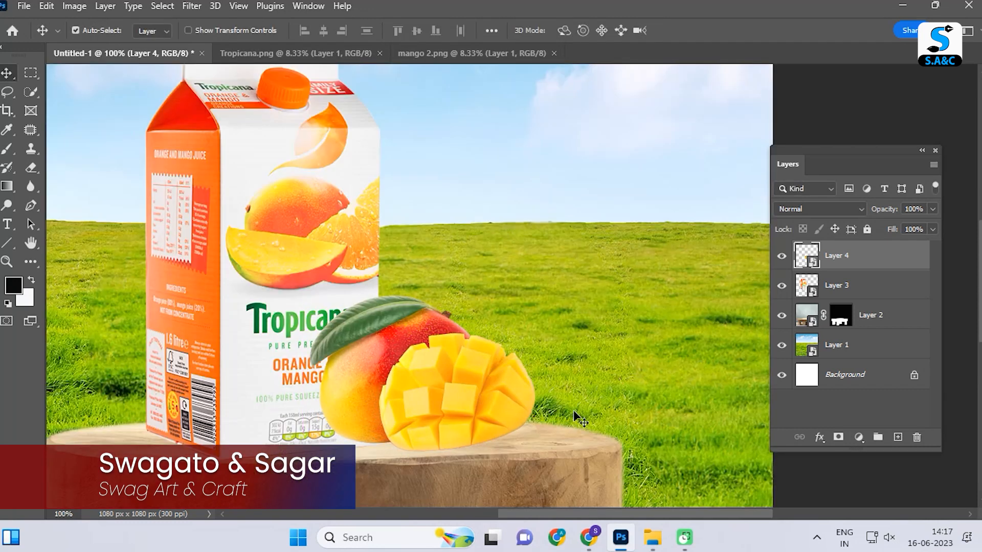
key("shift+Right")
key("shift+Right")
key("shift+Right")
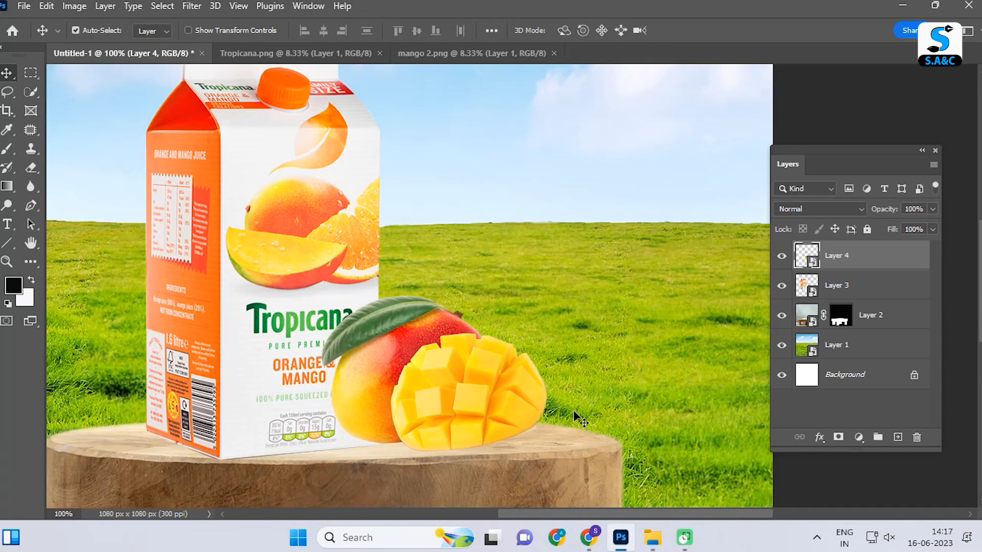
left_click(861, 296)
key("shift+Left")
key("shift+Left")
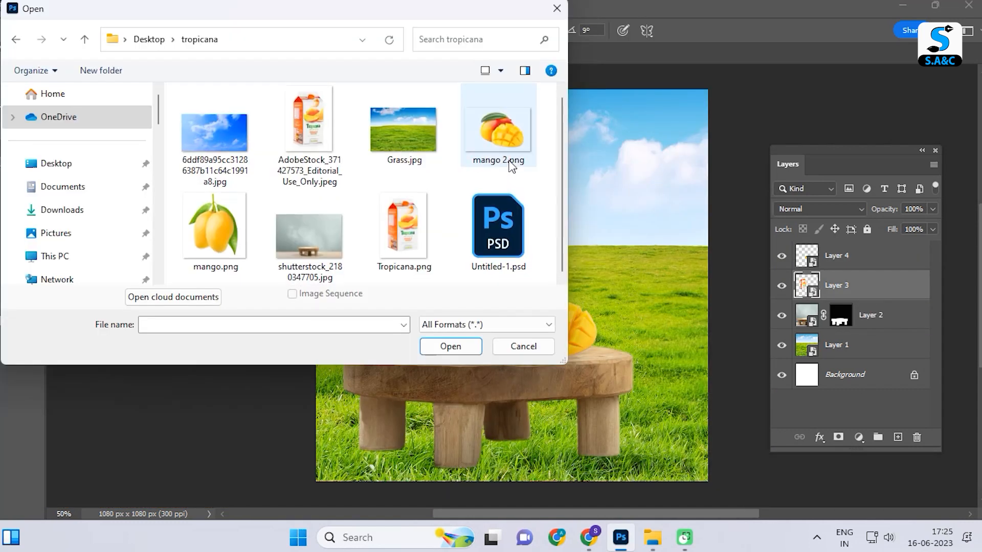
Step: Bring the image from mango.png into Untitled-1.psd and scale it down to hang in the canvas's upper-left corner
left_click(210, 230)
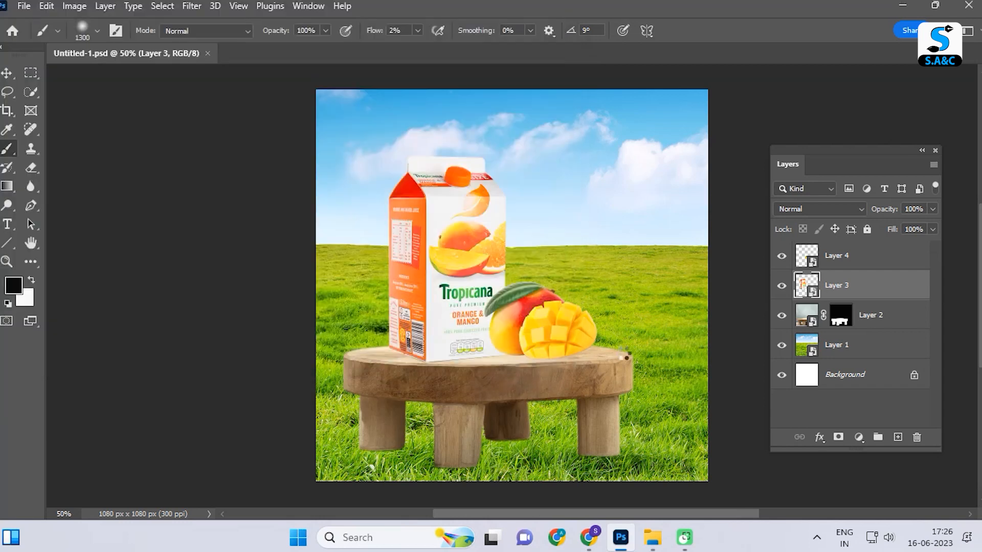
left_click(7, 74)
left_click_drag(460, 338, 356, 152)
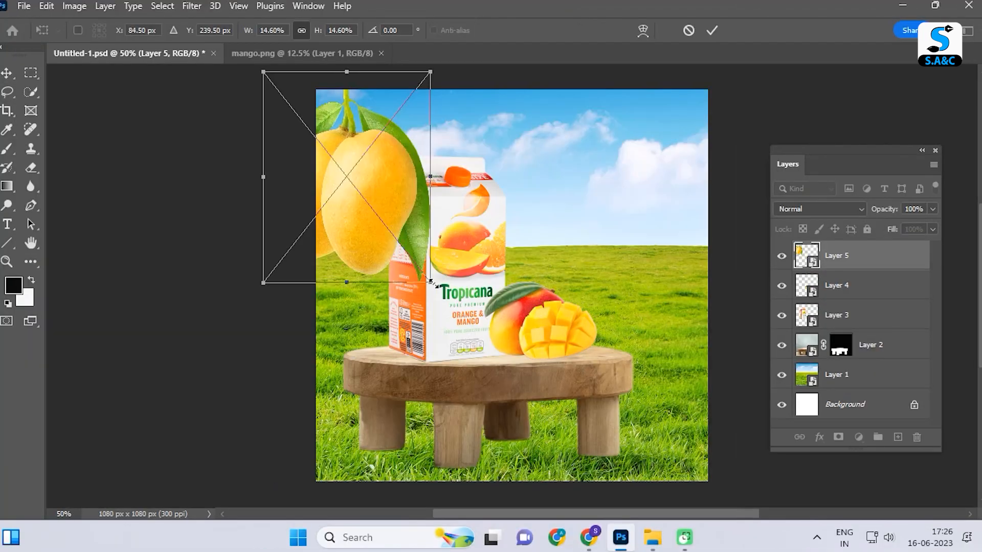
left_click_drag(425, 287, 391, 198)
key("Return")
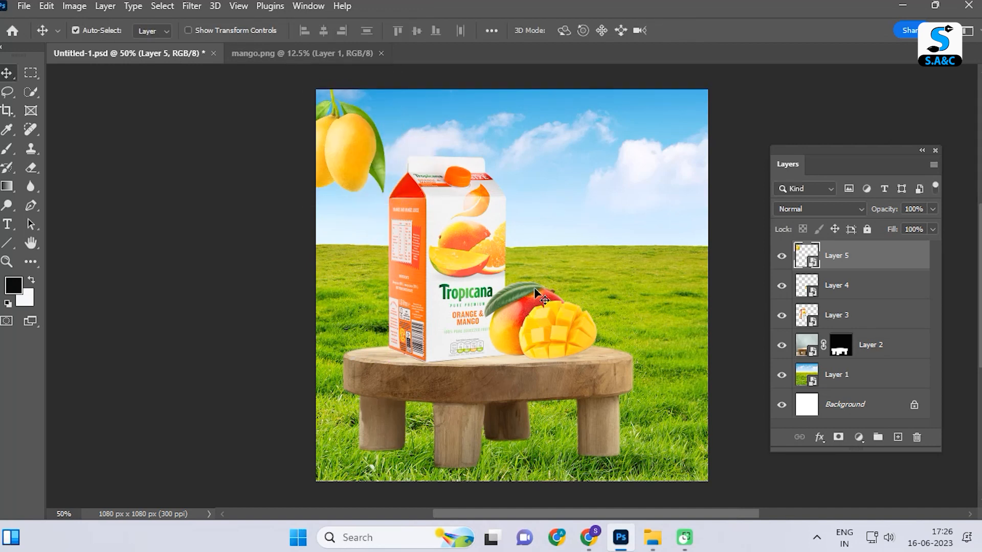
Step: Duplicate the hanging mangoes, offset one copy to the right and reorder the two layers so the bunches overlap
key("ctrl+j")
left_click_drag(361, 165, 412, 155)
left_click_drag(843, 256, 838, 297)
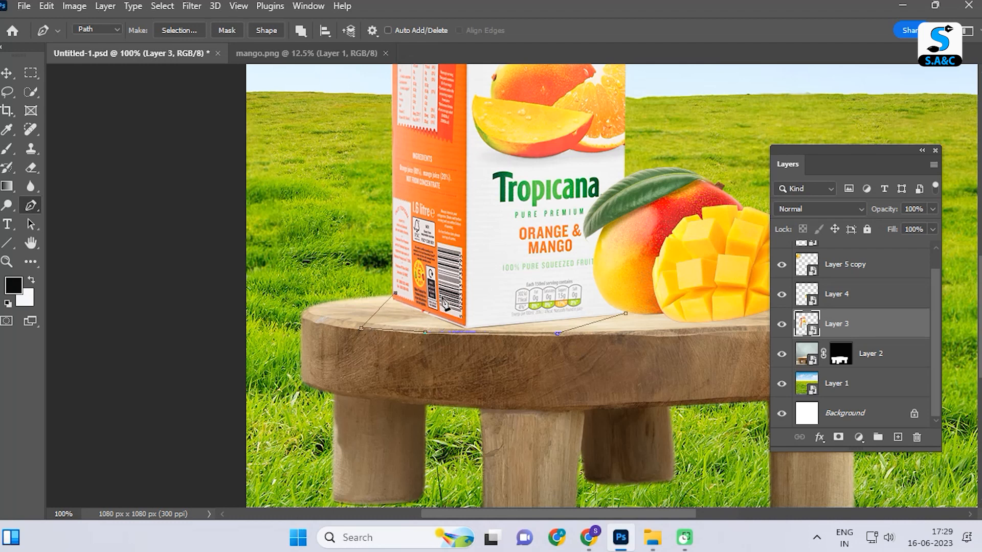
Step: Turn the path around the carton's base into a selection and fill it with black on a new layer beneath the carton
key("ctrl+Return")
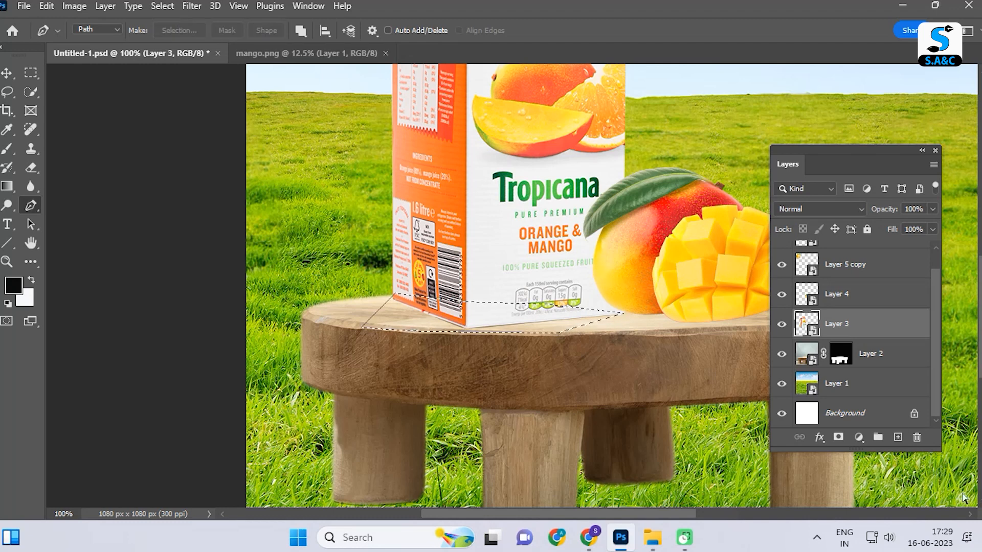
left_click(898, 438, "ctrl")
key("alt+BackSpace")
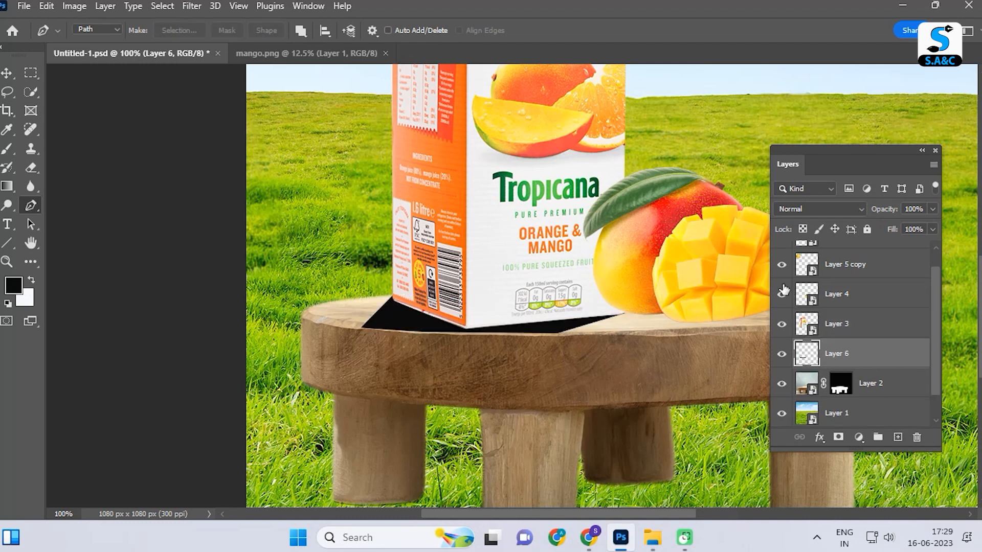
Step: Convert the black shadow layer for smart filters and apply a Gaussian Blur with a 2.4-pixel radius
left_click(192, 6)
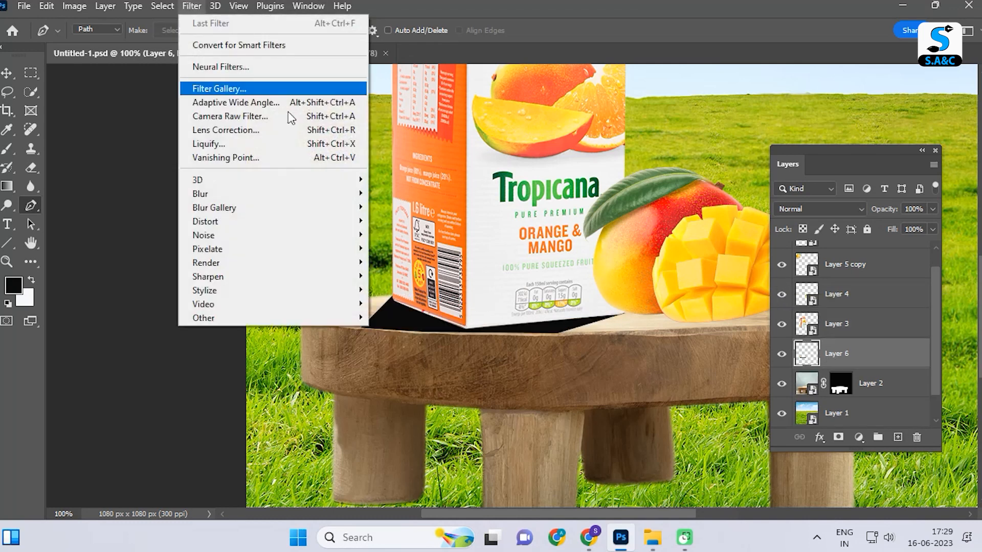
left_click(191, 5)
left_click(192, 5)
mouse_move(271, 190)
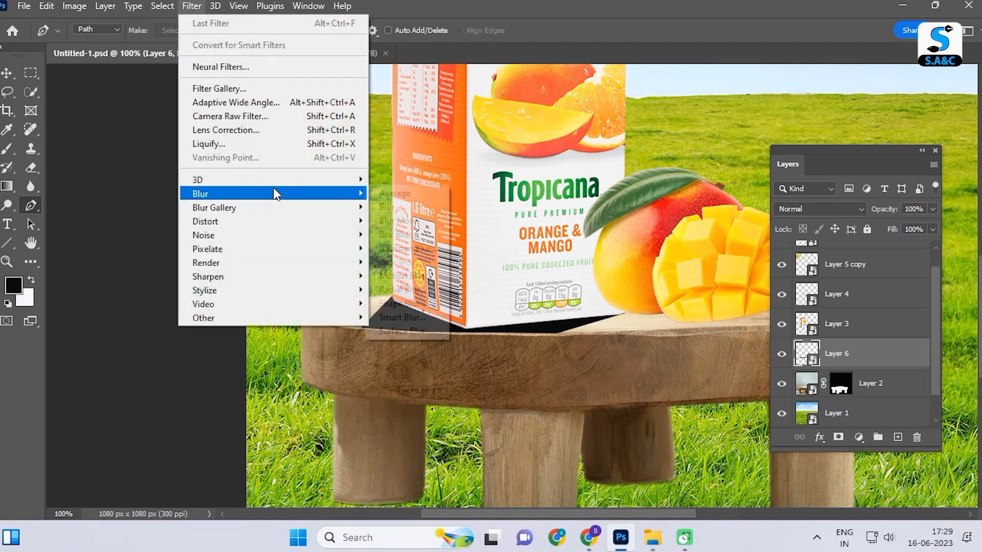
left_click(416, 249)
left_click_drag(132, 378, 88, 379)
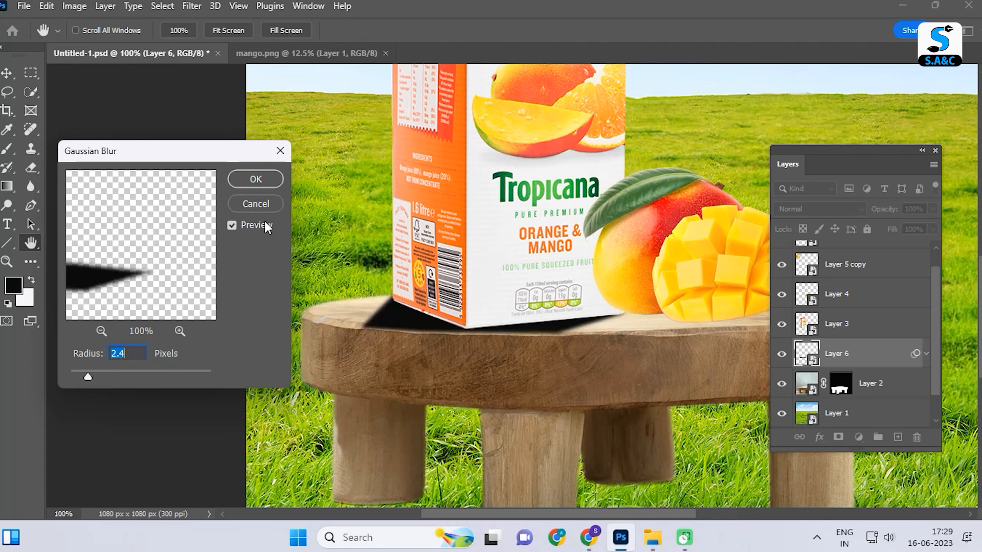
key("Return")
Step: Lower the shadow layer's opacity to 40%, duplicate it and set the copy's opacity to 52%
key("p")
key("ctrl+minus")
left_click_drag(933, 209, 891, 228)
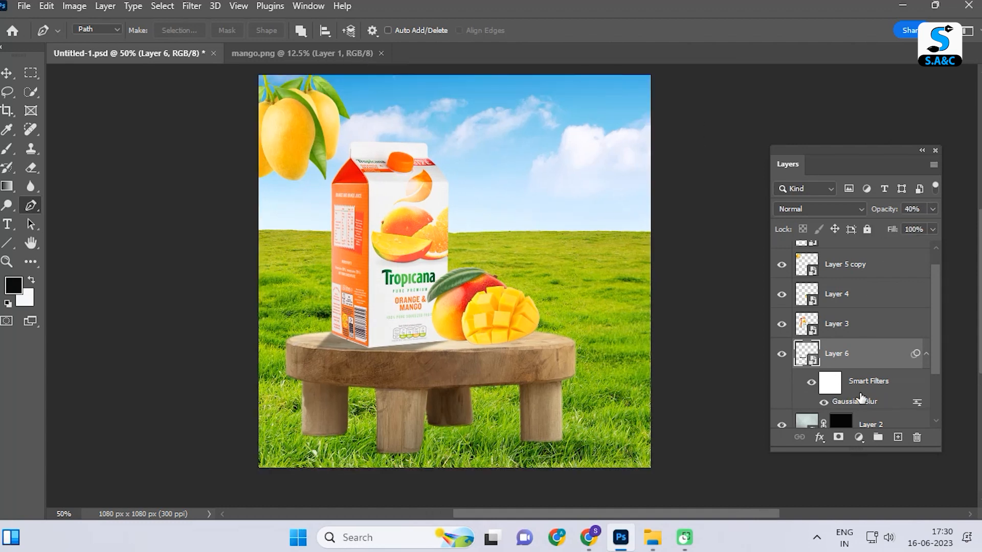
key("ctrl+j")
left_click_drag(932, 208, 899, 225)
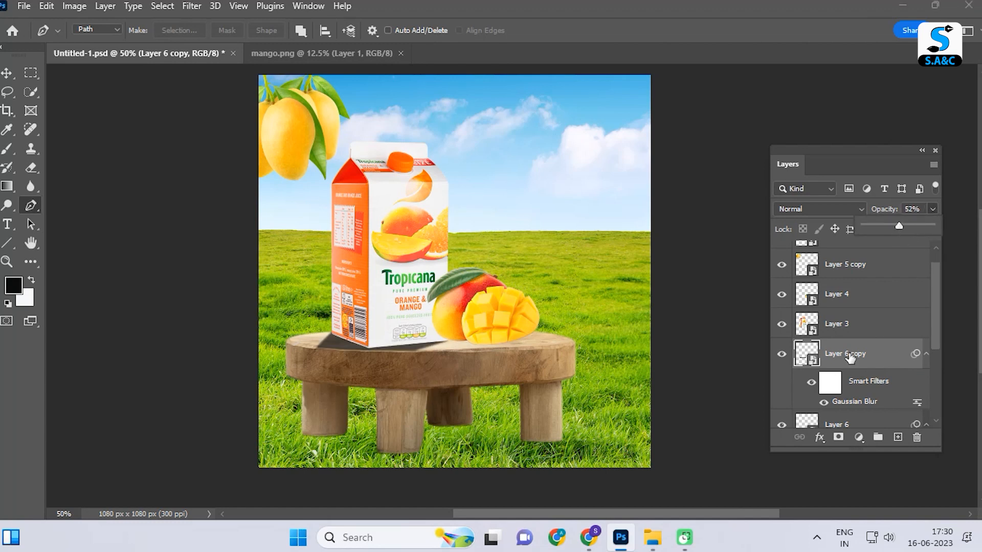
Step: Hide the duplicated shadow with a black layer mask and prepare a smaller white brush with 12% flow
left_click(839, 439)
left_click(839, 438, "alt")
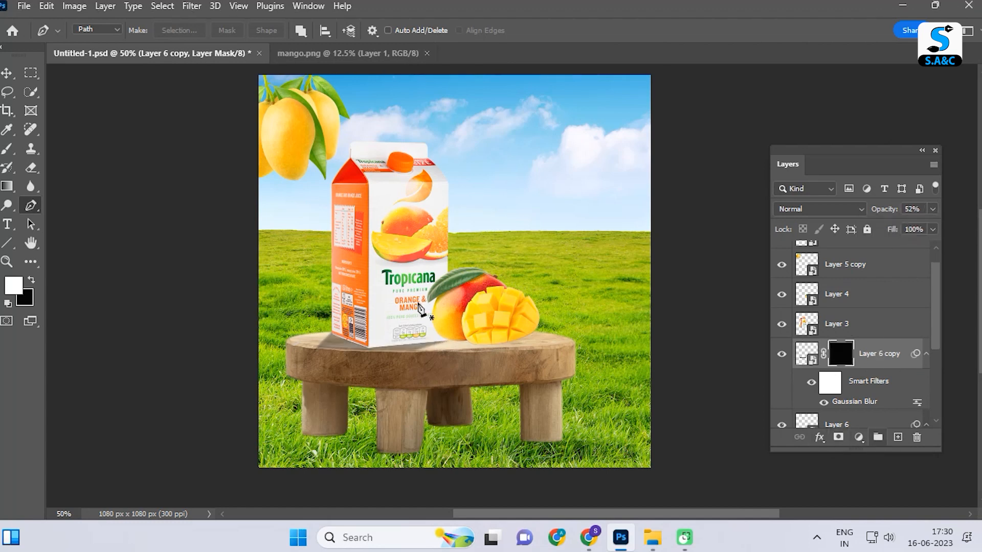
left_click(6, 152)
left_click(56, 148)
key("bracketleft")
key("bracketleft")
key("bracketleft")
key("bracketleft")
left_click(418, 31)
left_click_drag(418, 47, 425, 48)
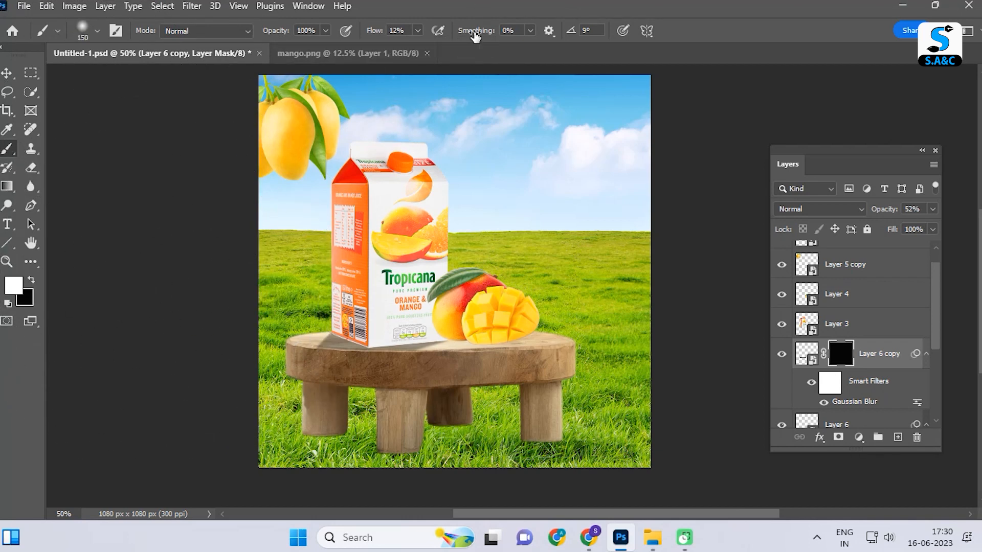
Step: Paint white on the shadow copy's mask along the carton's base with a 35-pixel brush
scroll(315, 347, "up", 3)
key("bracketleft")
key("bracketleft")
key("bracketleft")
key("bracketleft")
key("bracketleft")
key("bracketleft")
key("bracketleft")
key("bracketleft")
key("bracketleft")
key("bracketleft")
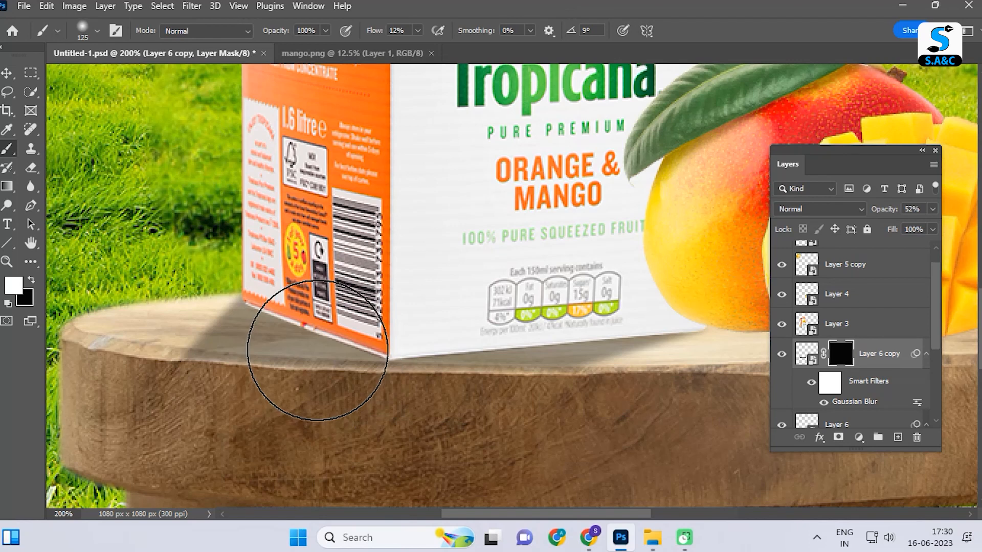
mouse_move(297, 327)
left_mouse_down()
mouse_move(382, 351)
mouse_move(254, 300)
mouse_move(394, 366)
mouse_move(670, 320)
mouse_move(392, 339)
mouse_move(625, 328)
left_mouse_up()
key("ctrl+0")
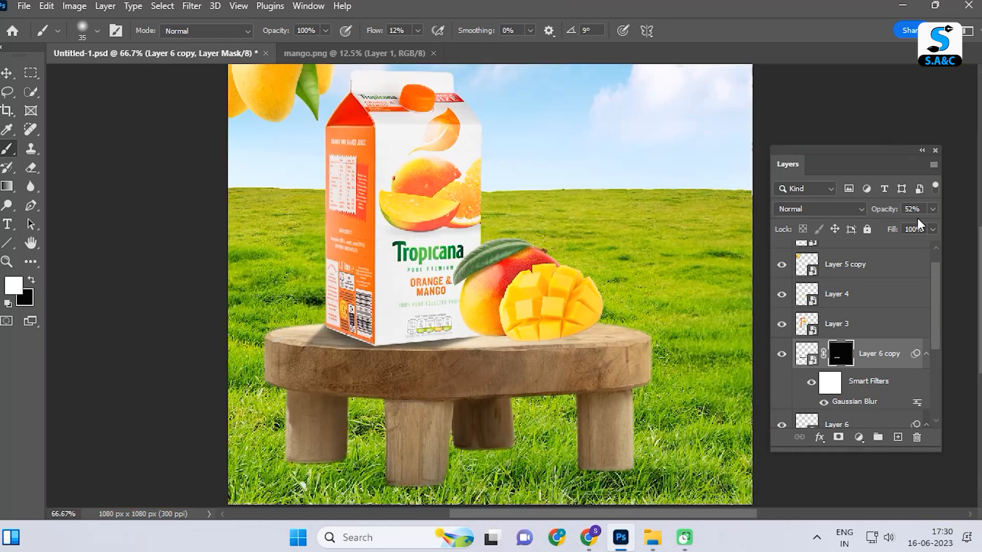
Step: Reduce the shadow copy's opacity to 45% and toggle its visibility to compare the effect
left_click_drag(901, 227, 889, 228)
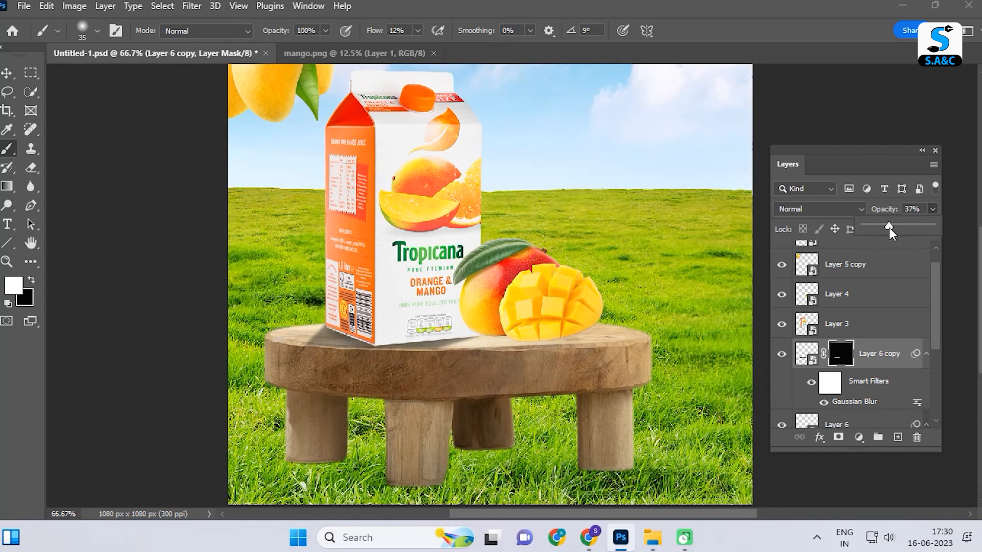
left_click(783, 354)
left_click(782, 354)
left_click(782, 354)
left_click(782, 354)
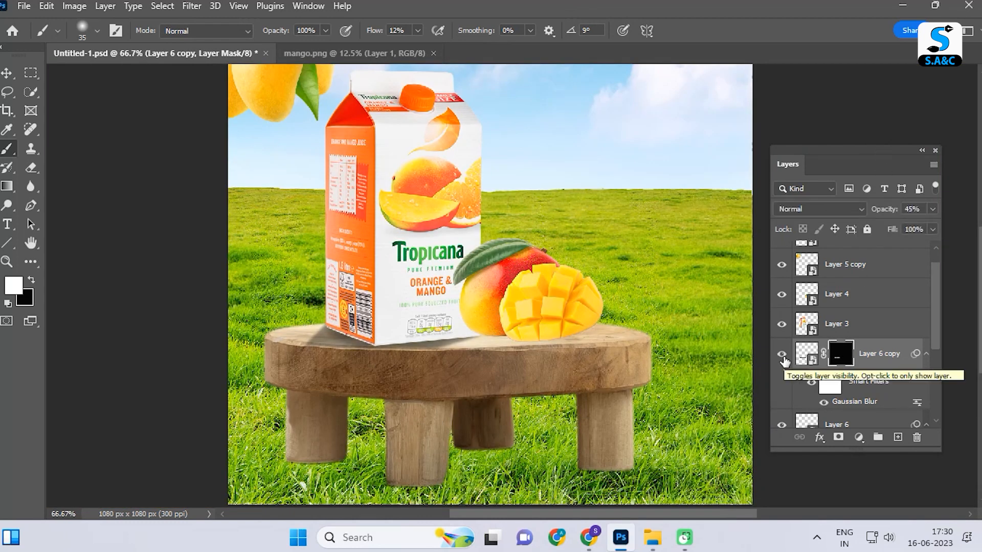
Step: Trace a closed Pen path along the carton's bottom edges for a narrow contact shadow
scroll(519, 357, "up", 3)
scroll(337, 339, "down", 1)
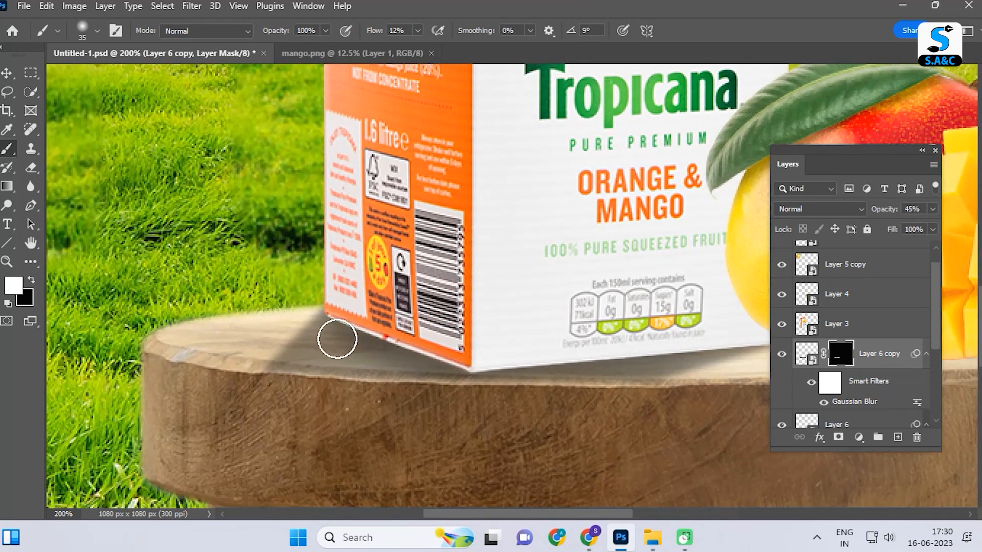
scroll(528, 425, "down", 4)
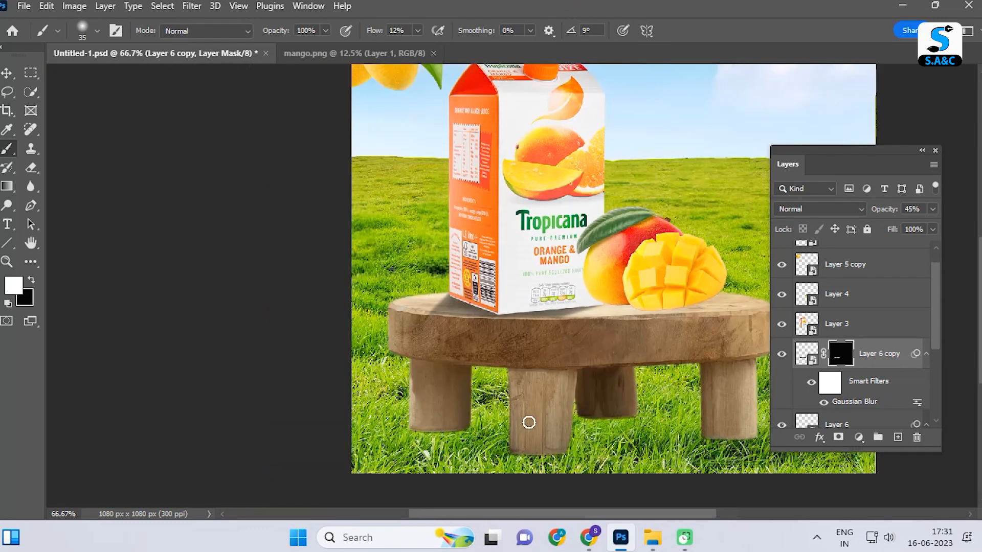
scroll(531, 426, "up", 4)
key("p")
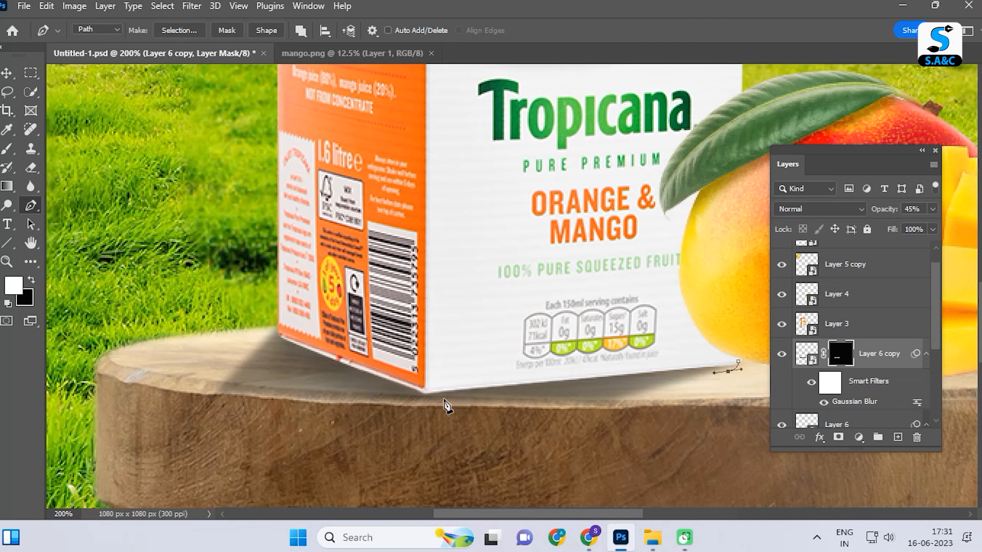
left_click(432, 395)
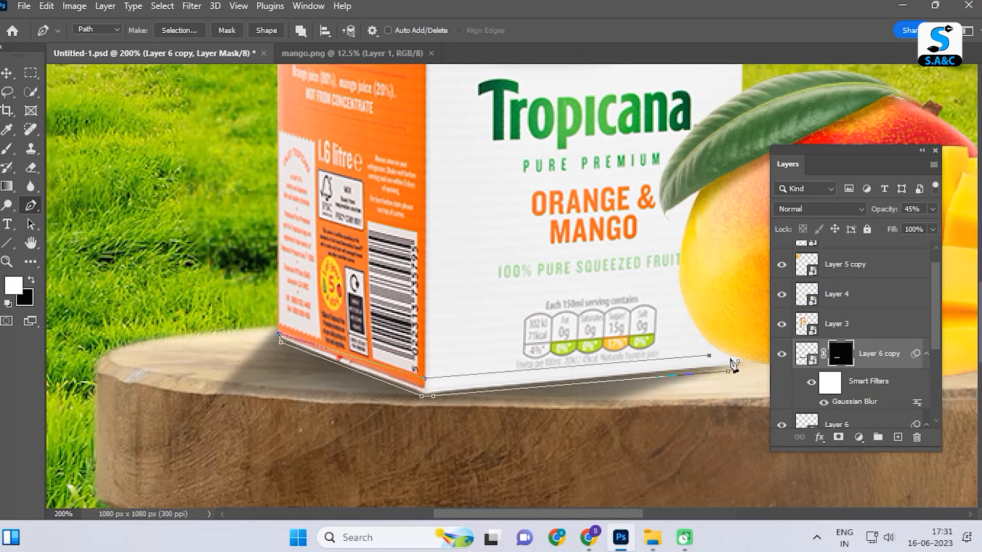
Step: Convert the contact-shadow path into a selection and fill it with black on a new layer below the carton
key("ctrl+Return")
left_click(898, 437)
key("d")
key("alt+BackSpace")
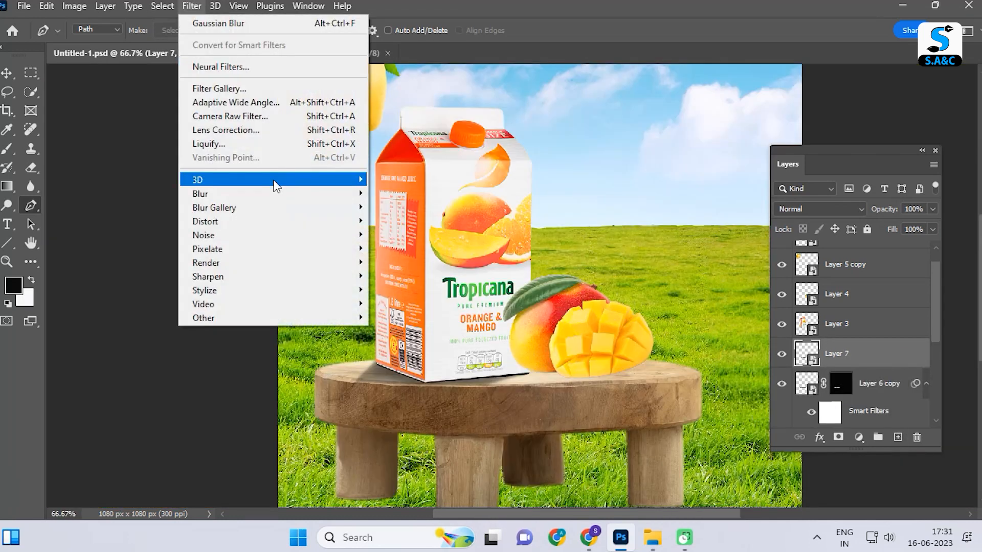
Step: Soften the contact shadow on Layer 7 with a Gaussian Blur of 4.1 pixels
mouse_move(220, 193)
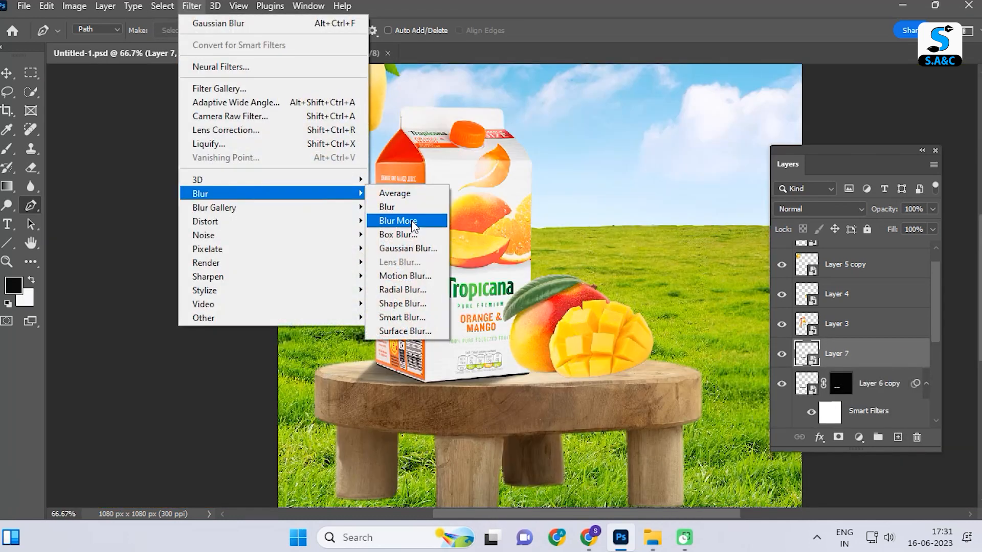
left_click(394, 247)
left_click_drag(95, 378, 93, 377)
key("ctrl+plus")
key("ctrl+plus")
left_click_drag(332, 496, 616, 407)
key("ctrl+minus")
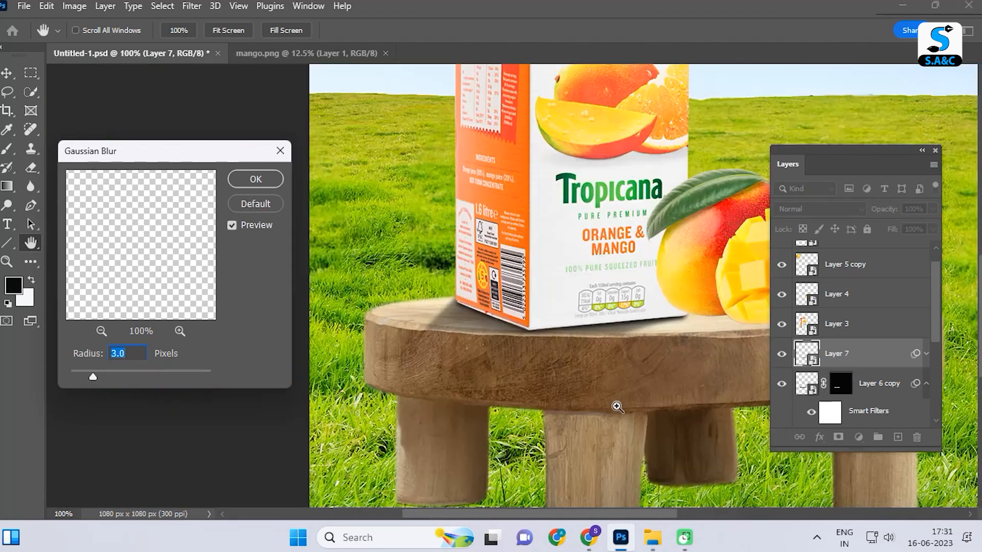
left_click_drag(650, 359, 620, 405)
mouse_move(95, 374)
left_mouse_down()
mouse_move(79, 376)
mouse_move(102, 378)
left_mouse_up()
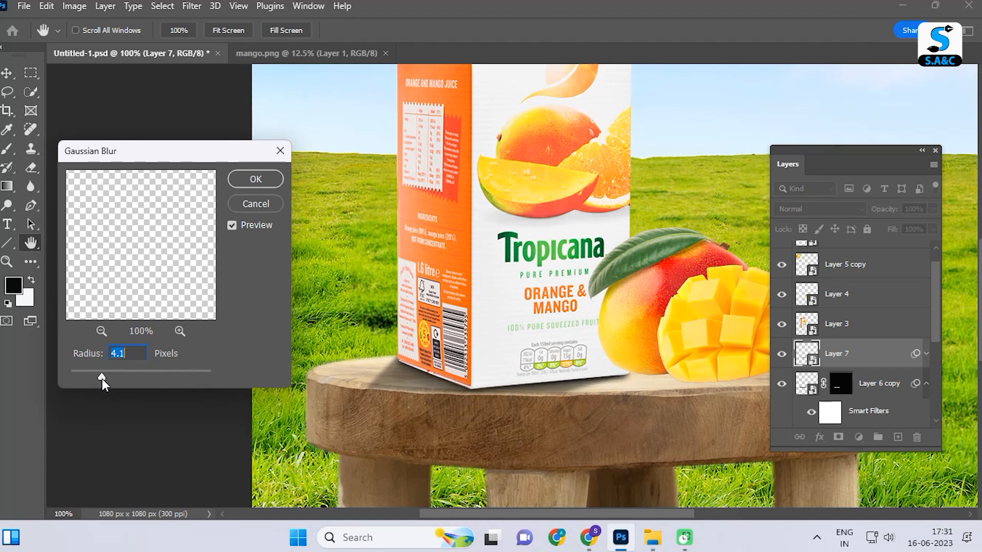
key("Return")
Step: Open the carton layer in the Camera Raw Filter and draw a horizontal linear gradient mask from its right edge toward its left side
key("ctrl+minus")
left_click_drag(608, 410, 530, 448)
key("ctrl+minus")
key("alt+bracketright")
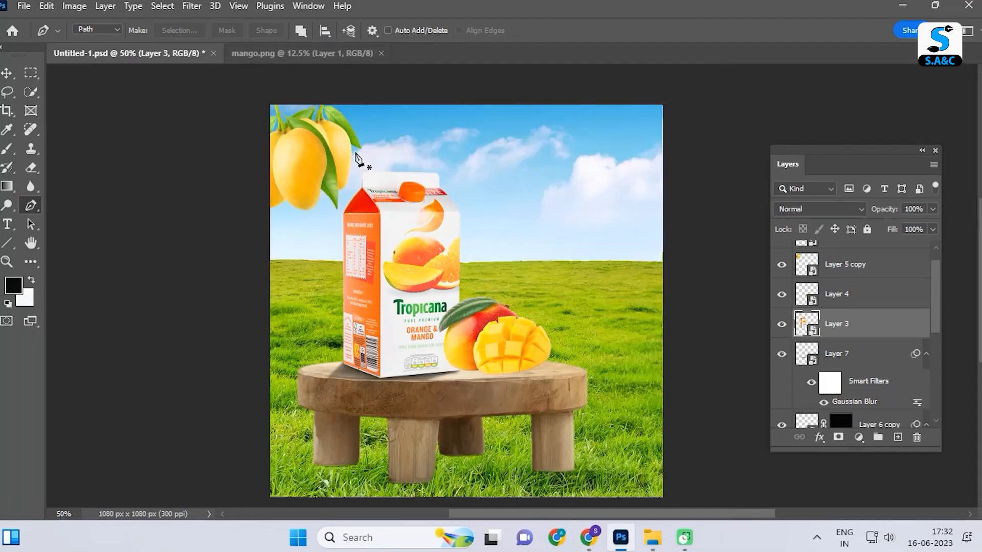
left_click(191, 6)
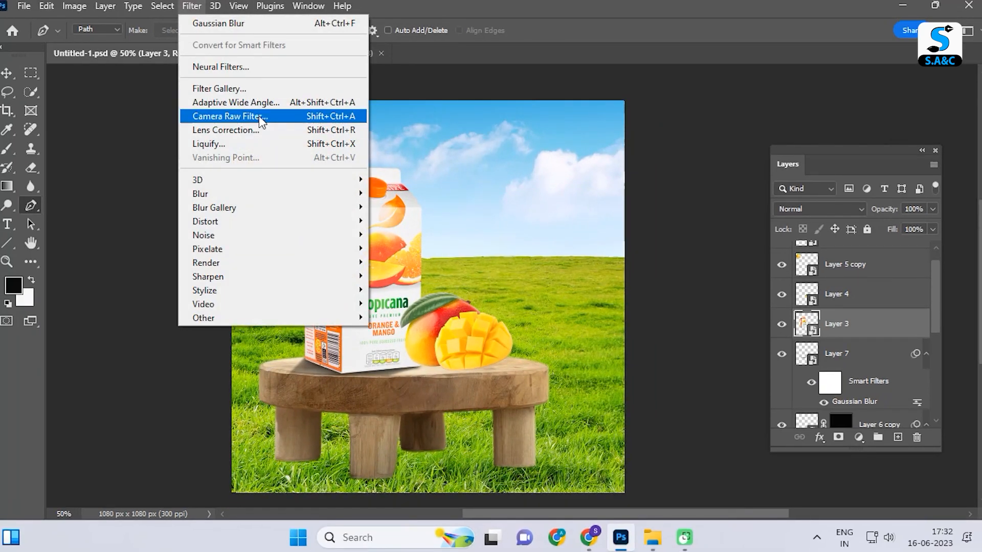
left_click(225, 119)
left_click(973, 90)
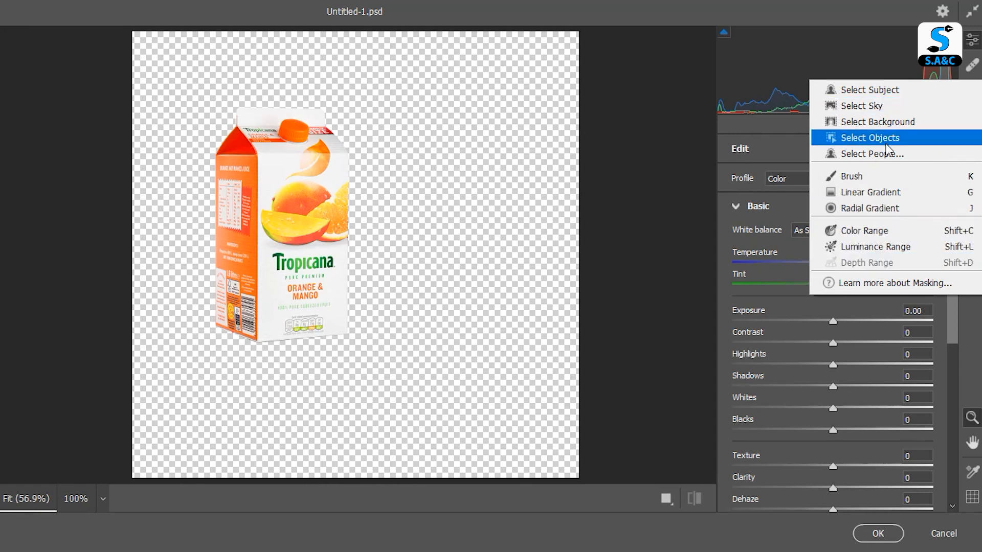
left_click(878, 194)
left_click_drag(349, 223, 227, 223)
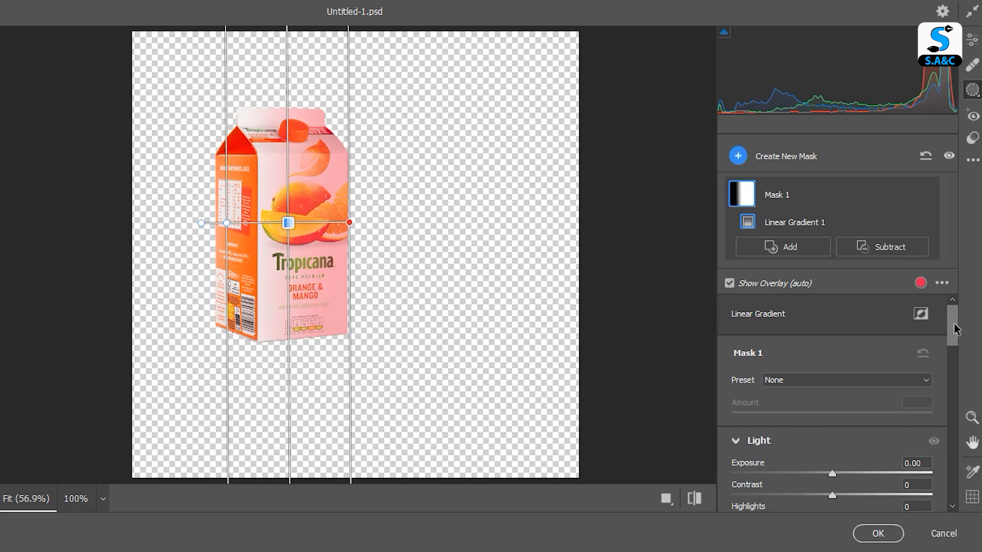
Step: Brighten the carton's right-side gradient mask with Exposure +0.30, Shadows +9 and Whites +9, comparing against the default settings
left_click_drag(958, 328, 958, 349)
left_click_drag(833, 357, 839, 358)
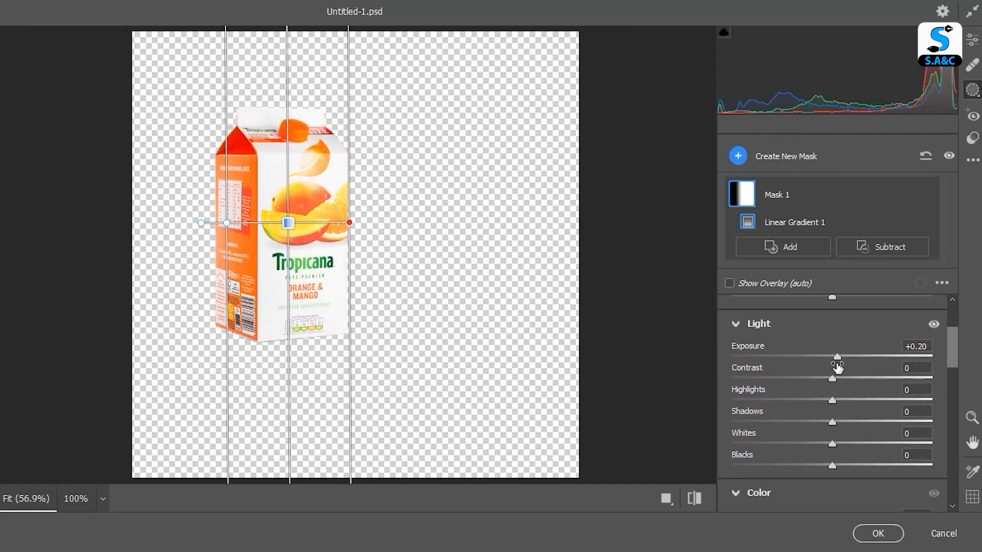
left_click_drag(832, 444, 856, 423)
left_click(693, 497)
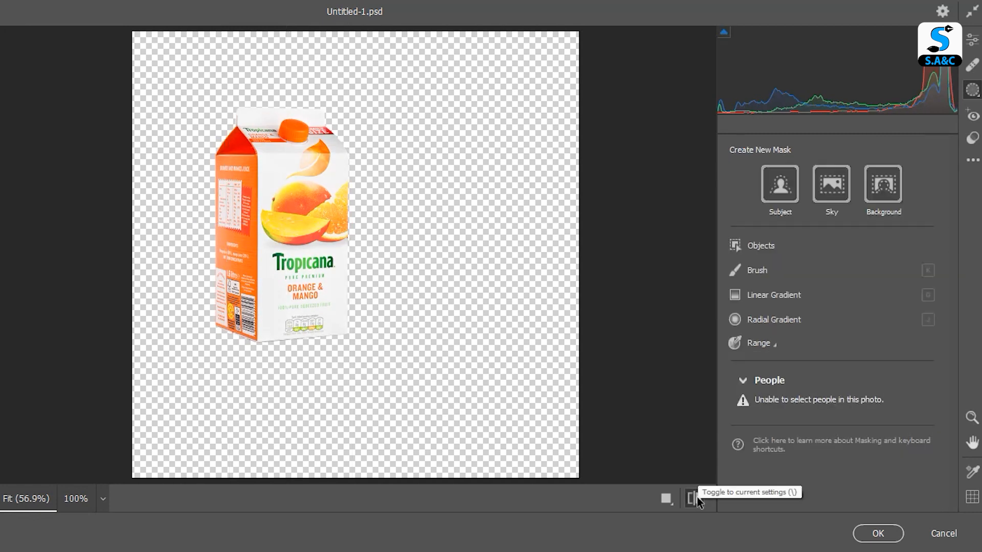
left_click(694, 497)
left_click_drag(839, 358, 842, 357)
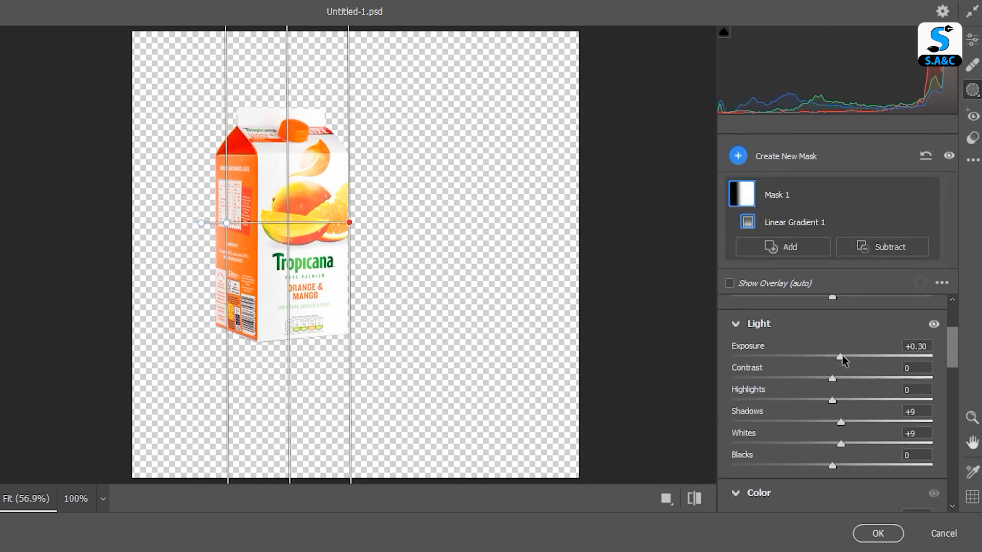
left_click(695, 498)
left_click(695, 498)
Step: Add a second linear gradient mask running from the carton's left edge across its orange side panel
left_click(975, 90)
left_click(872, 194)
left_click_drag(215, 249, 271, 259)
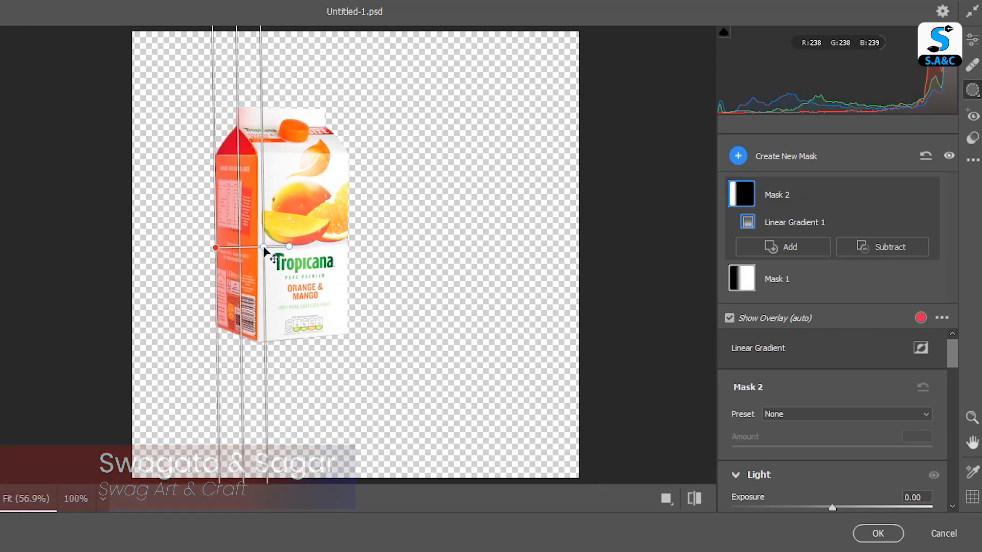
Step: Darken the carton's side-panel mask with Exposure -1.05, Highlights -14 and Whites -16, and apply the Camera Raw Filter
scroll(921, 368, "down", 3)
mouse_move(832, 410)
left_mouse_down()
mouse_move(782, 410)
mouse_move(839, 417)
left_mouse_up()
double_click(839, 413)
left_click_drag(832, 366, 805, 370)
left_click(694, 498)
left_click(694, 498)
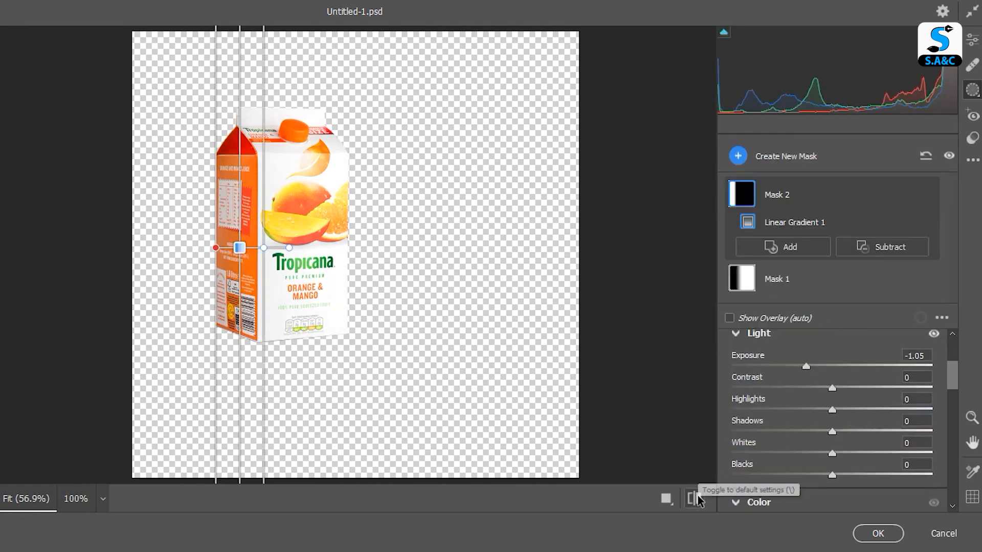
left_click_drag(832, 454, 817, 455)
left_click_drag(832, 410, 820, 428)
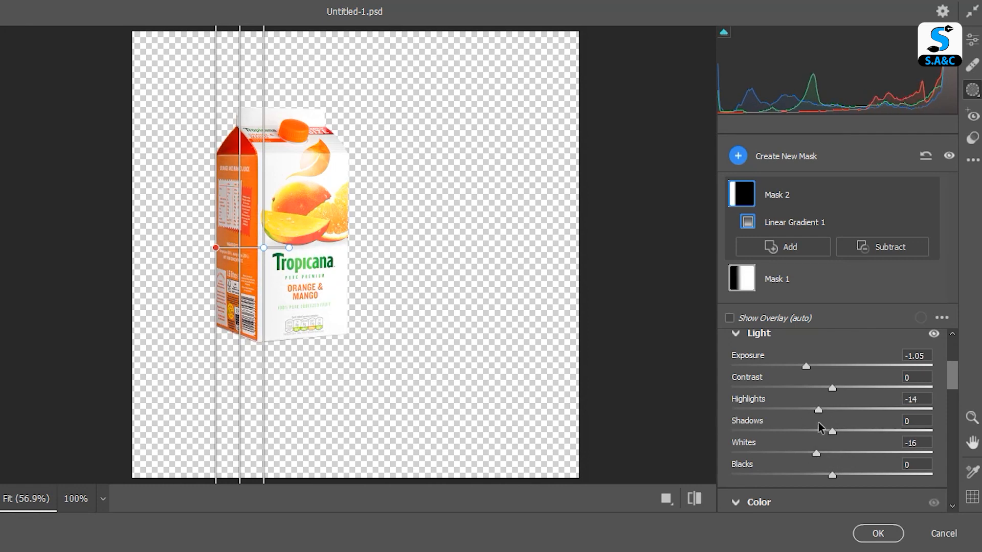
left_click(874, 532)
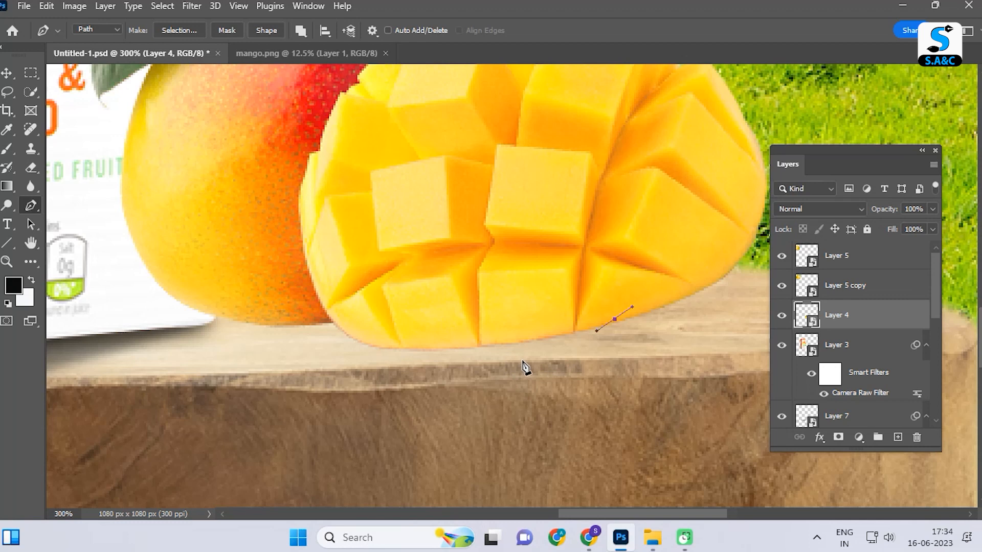
Step: Trace a closed Pen path around the base of the mangoes and along the stool top for a wide shadow
scroll(316, 378, "left", 5)
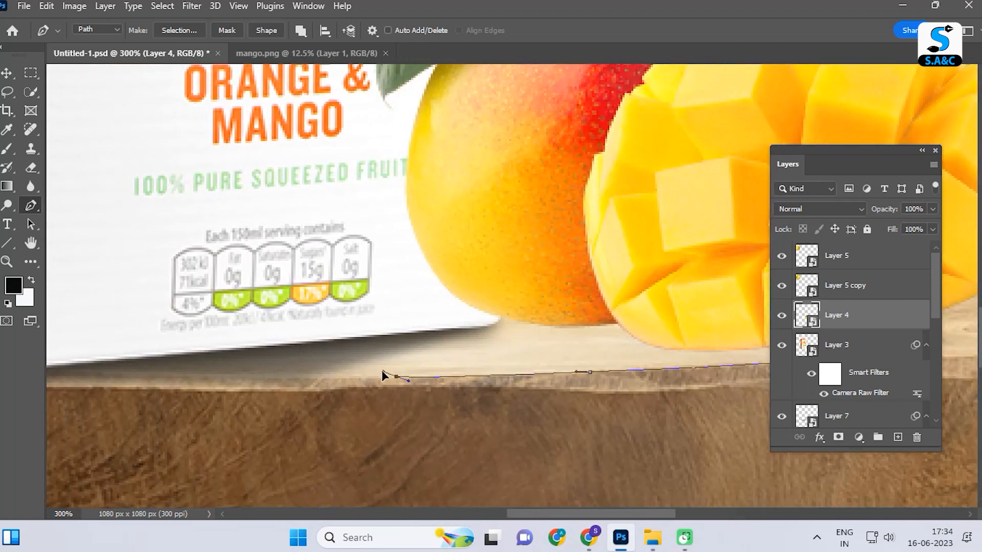
left_click_drag(492, 341, 487, 300)
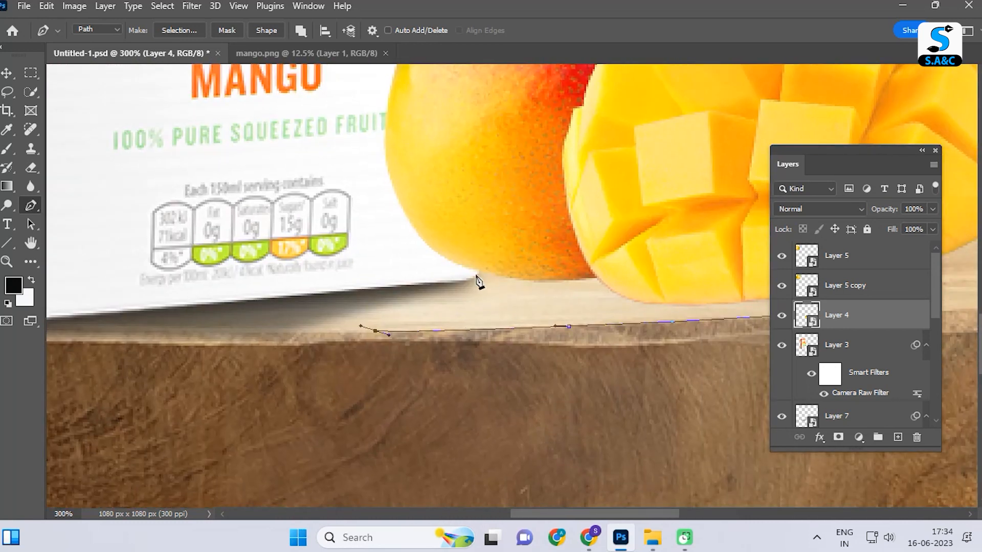
left_click_drag(512, 268, 566, 221)
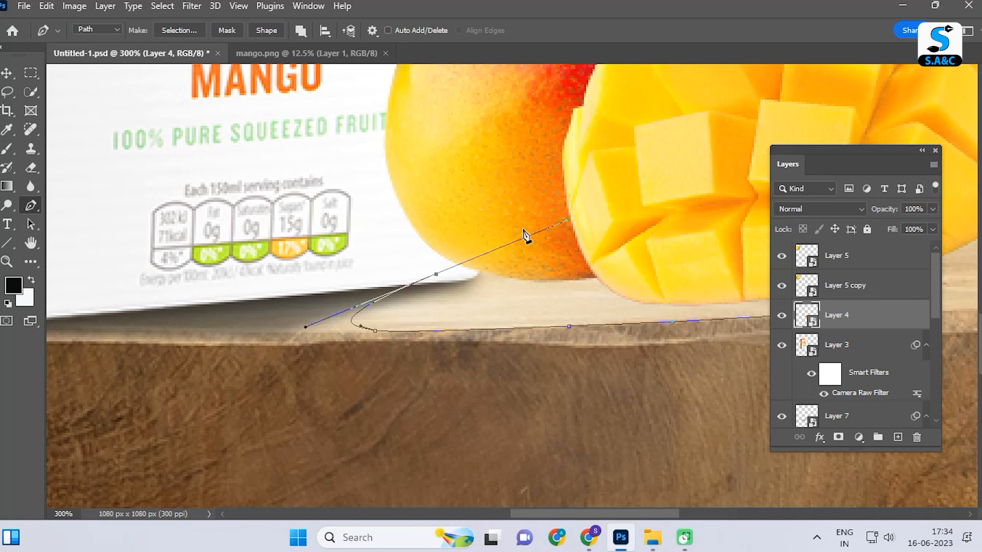
scroll(367, 300, "right", 5)
left_click_drag(271, 238, 321, 239)
left_click(479, 245)
left_click(592, 266)
Step: Fill the mango shadow selection with black on a new layer directly below Layer 4, and deselect
key("ctrl+1")
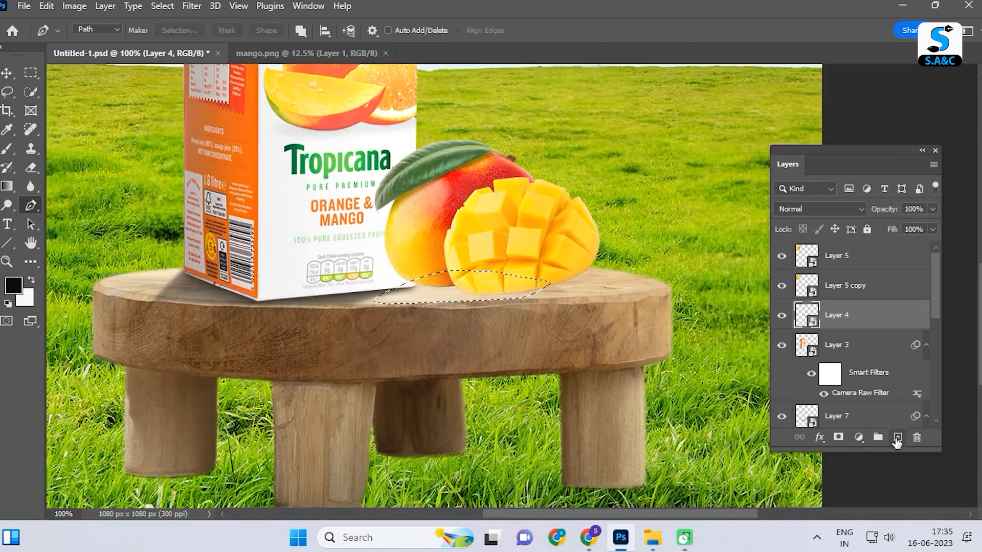
left_click(898, 437, "ctrl")
key("ctrl+Return")
key("alt+BackSpace")
key("ctrl+d")
Step: Convert Layer 8 for smart filters, soften the shadow with a Gaussian Blur, and set its opacity to 51%
left_click(192, 6)
left_click(230, 45)
left_click(192, 6)
mouse_move(256, 195)
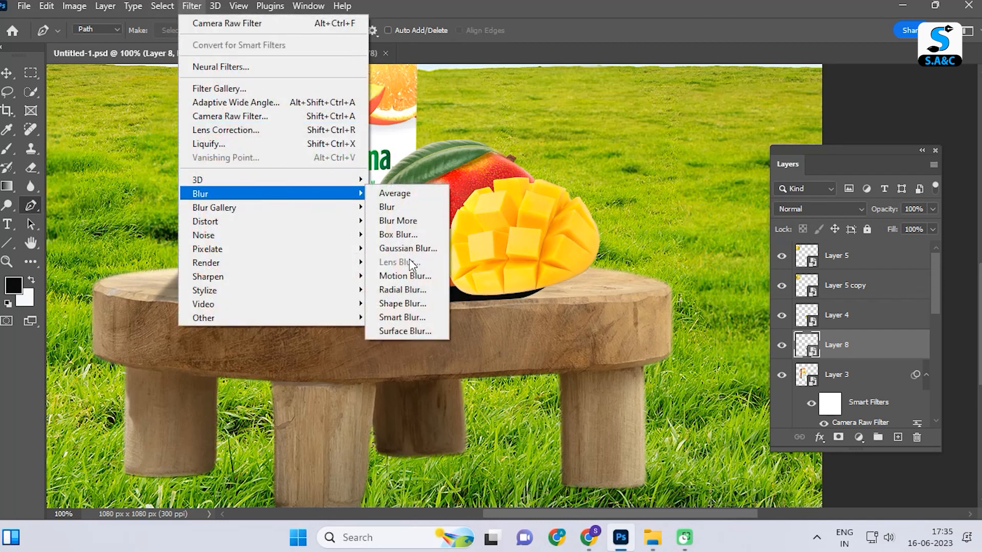
left_click(408, 256)
left_click_drag(102, 377, 91, 378)
key("Return")
left_click(933, 209)
left_click_drag(935, 224, 899, 226)
left_click(527, 303)
Step: Trace a tighter closed Pen path hugging the undersides of both mangoes for a contact shadow
scroll(528, 303, "up", 2)
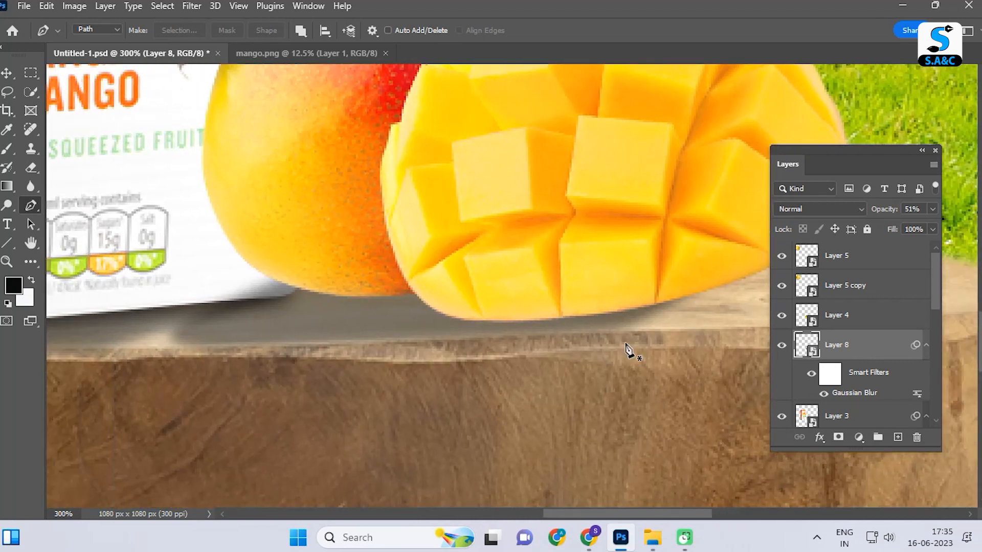
key("ctrl+z")
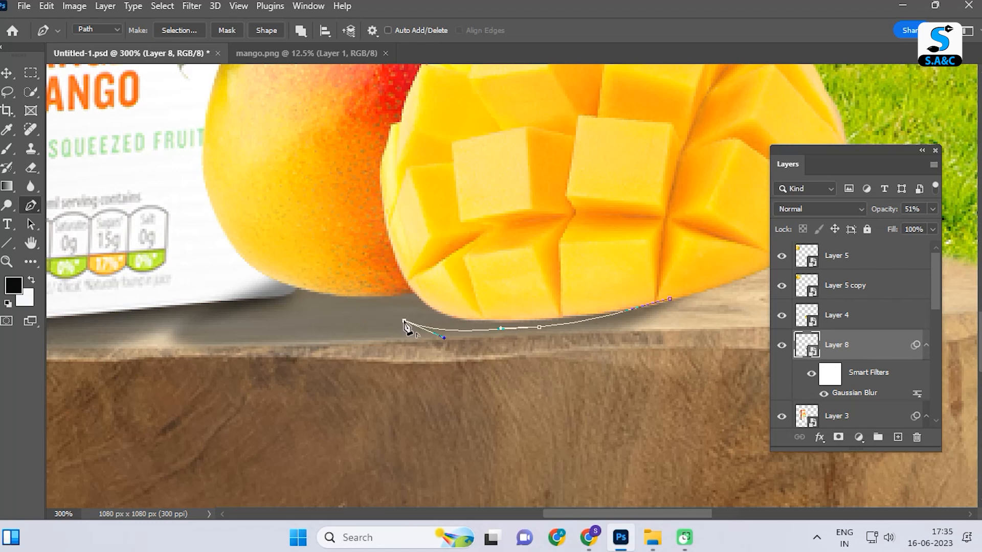
left_click_drag(256, 229, 203, 215)
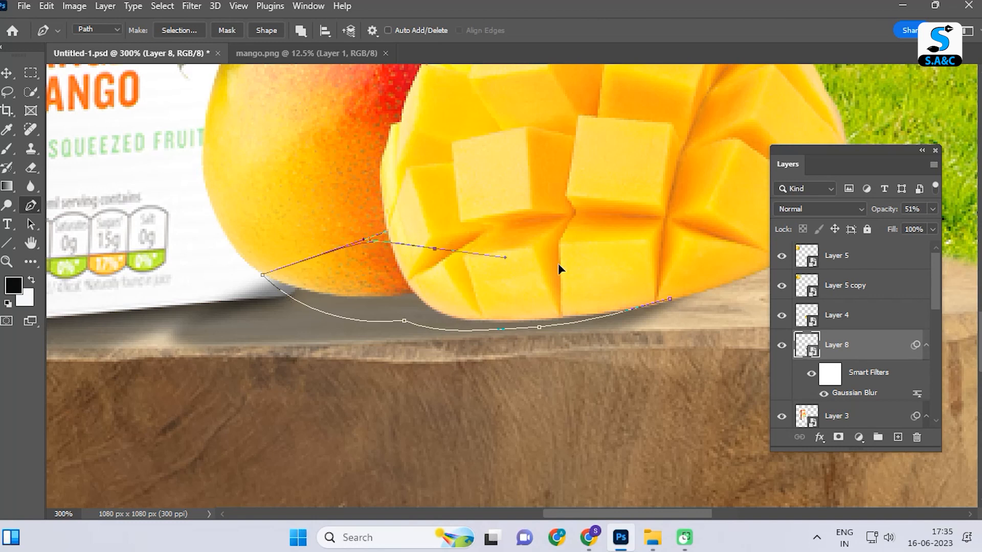
Step: Convert the contact-shadow path into a selection and fill it with near-black #050505 on a new layer above Layer 8
key("ctrl+Return")
key("ctrl+minus")
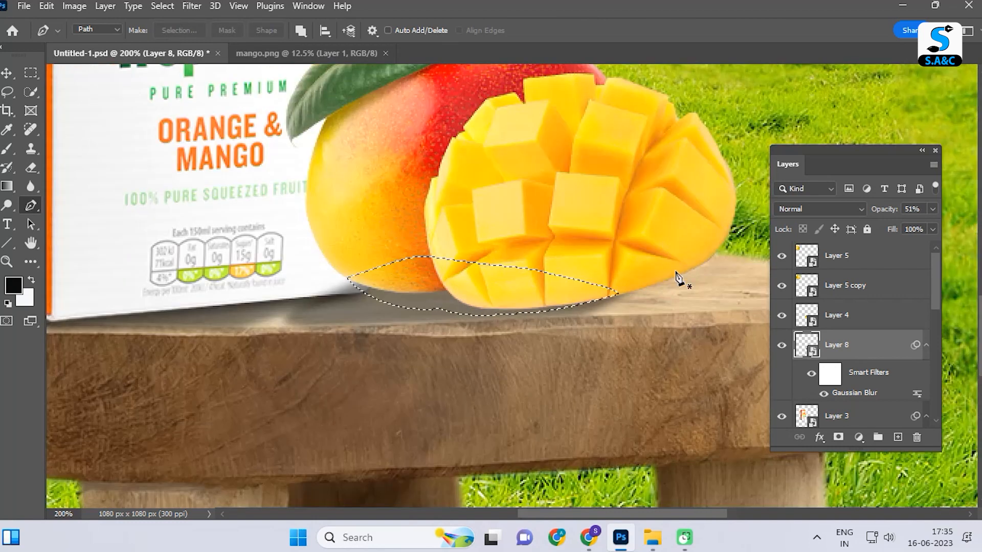
left_click(897, 438)
left_click(14, 285)
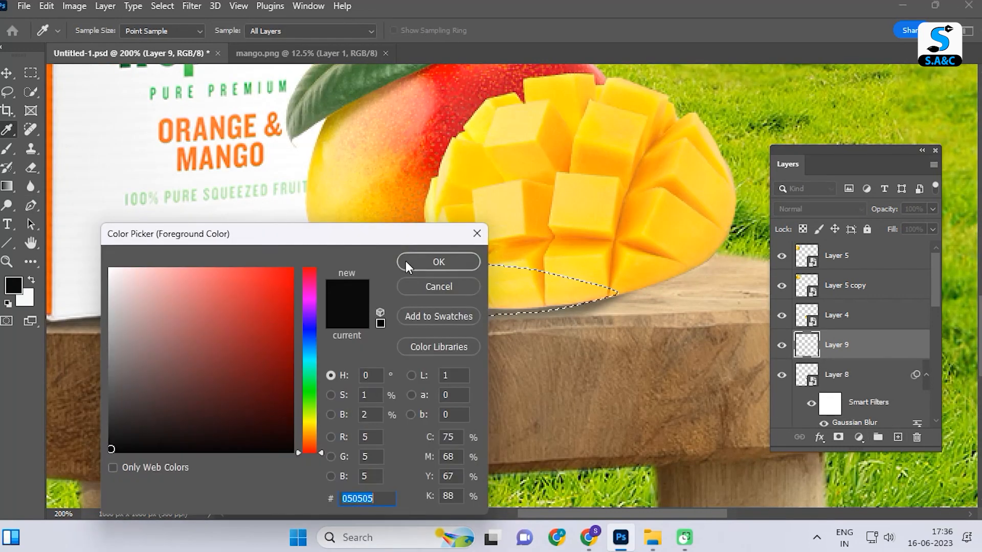
left_click(436, 260)
key("alt+BackSpace")
key("ctrl+d")
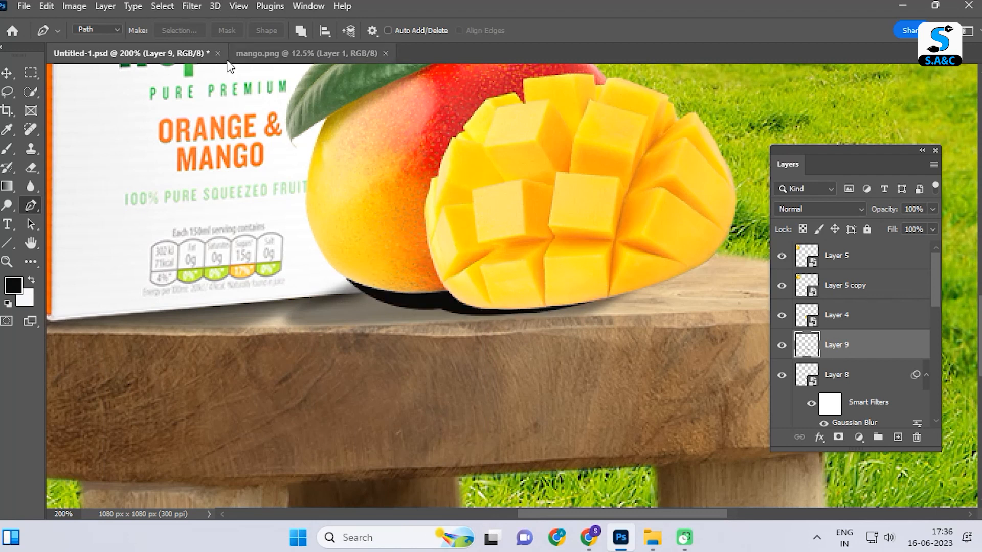
Step: Convert Layer 9 for smart filters, soften it with a Gaussian Blur, and lower its opacity to about 79%
left_click(192, 6)
left_click(257, 46)
left_click(191, 6)
mouse_move(204, 194)
left_click(407, 250)
left_click_drag(113, 379, 103, 377)
left_click(241, 184)
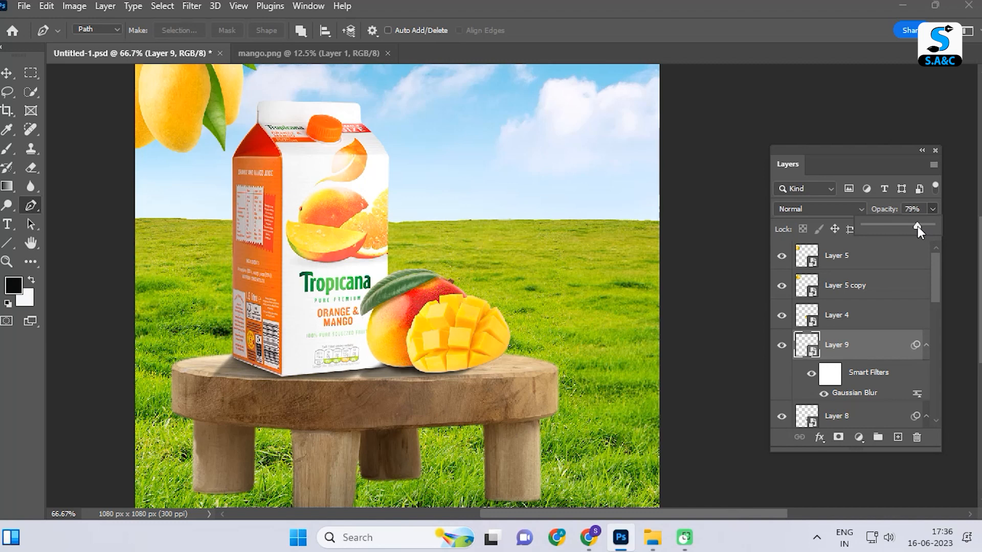
left_click(566, 287)
Step: Open the mango layer in the Camera Raw Filter and darken its left side with a linear gradient mask at Exposure -1.30
key("shift+ctrl+a")
left_click(972, 91)
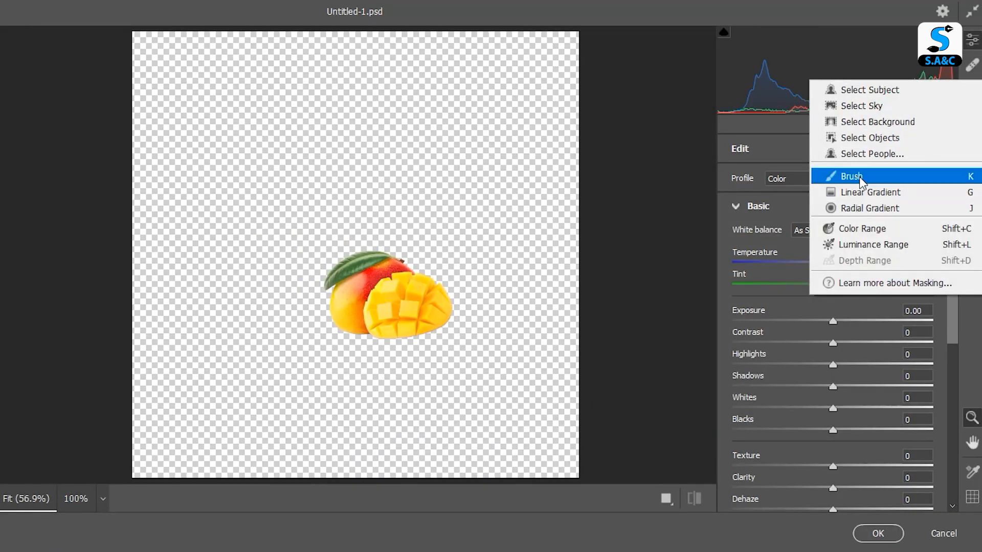
left_click(883, 190)
left_click_drag(329, 302, 397, 300)
scroll(950, 337, "down", 3)
mouse_move(831, 384)
left_mouse_down()
mouse_move(765, 386)
mouse_move(789, 387)
left_mouse_up()
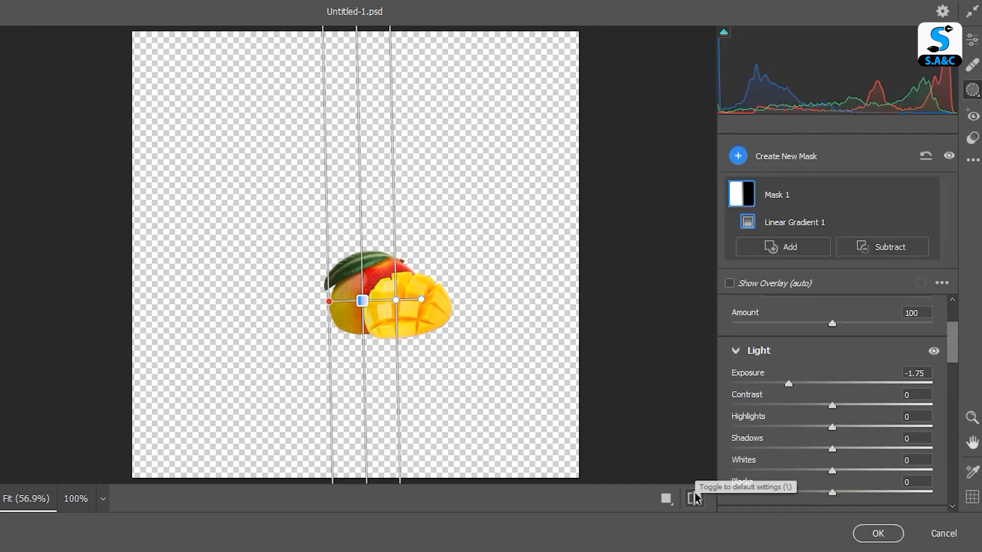
left_click_drag(789, 384, 799, 385)
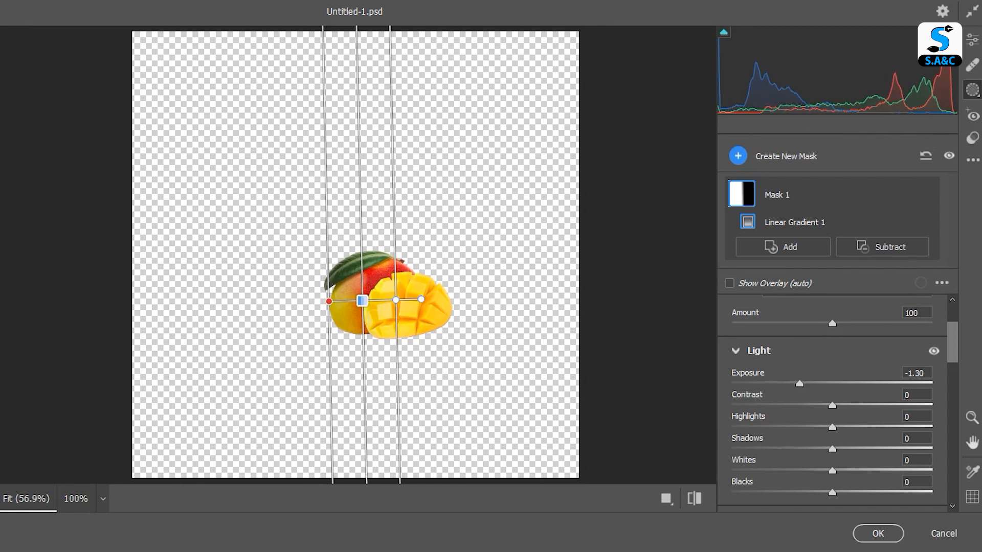
Step: Add a second linear gradient mask from the cut mango's right edge, brighten it, and compare with the default settings
left_click(972, 90)
left_click(864, 192)
left_click_drag(448, 297, 395, 334)
scroll(957, 369, "down", 3)
left_click_drag(832, 413, 852, 412)
left_click(694, 498)
left_click(694, 499)
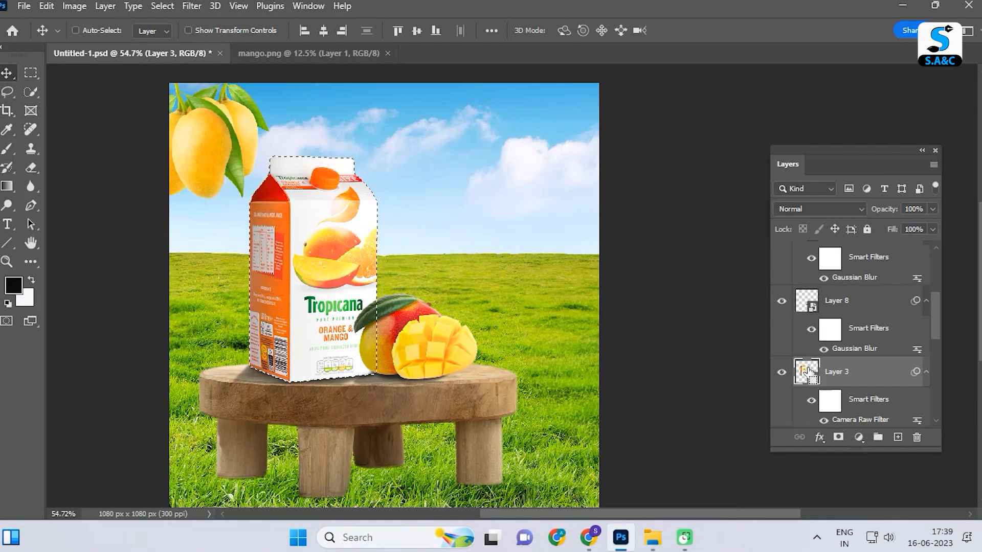
Step: Add a new layer above the carton within its outline selection and set up a black 125 px brush at 8% flow
key("ctrl+plus")
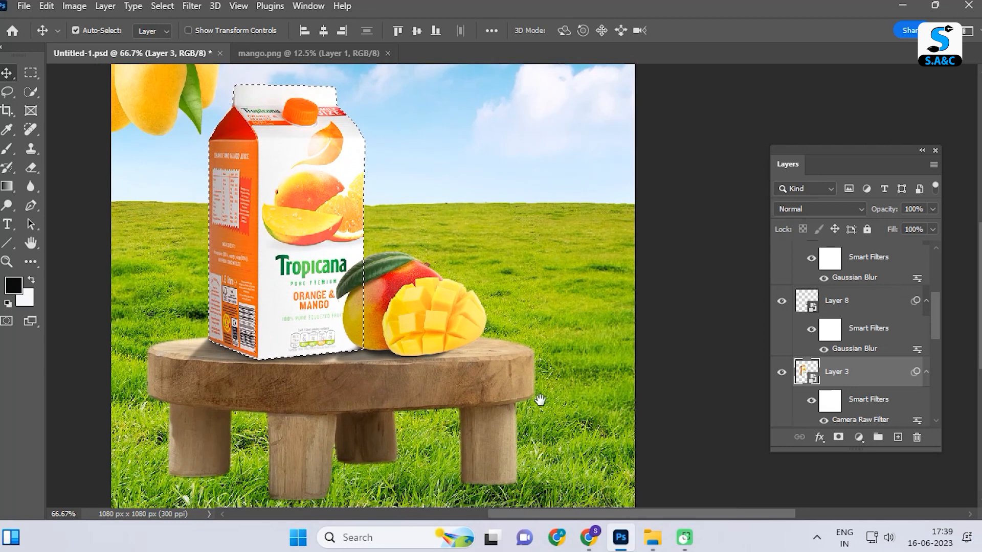
left_click(897, 438)
left_click(7, 149)
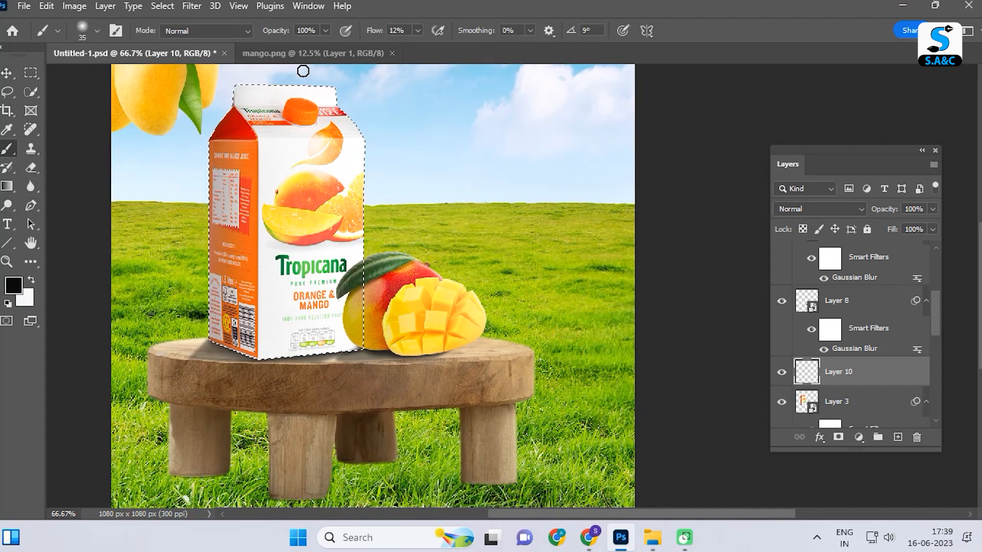
left_click(418, 30)
key("bracketright")
key("bracketright")
key("bracketright")
key("bracketright")
key("bracketright")
key("bracketright")
key("bracketright")
key("bracketright")
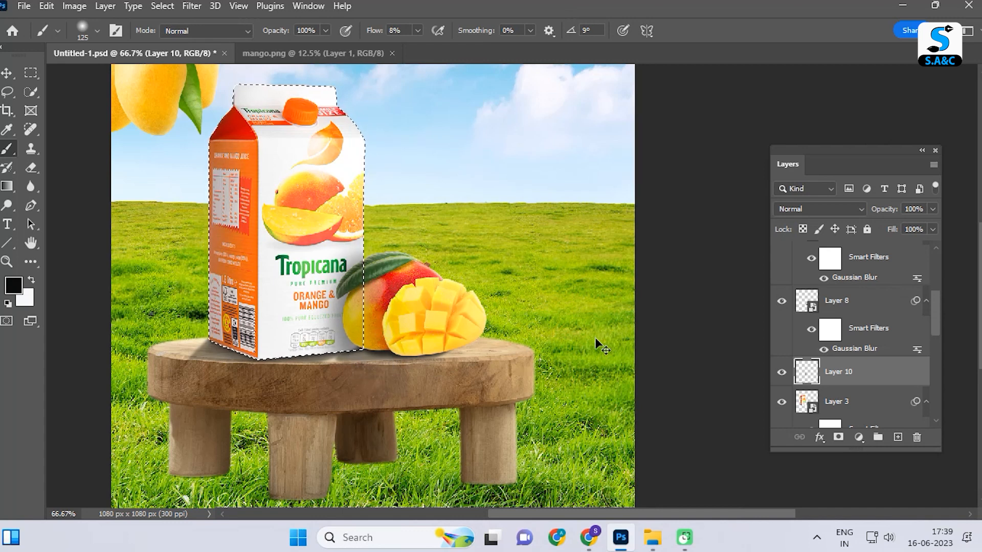
Step: Deselect the carton outline and adjust the opacity of the carton's shading layer
key("ctrl+d")
key("ctrl+minus")
left_click_drag(900, 228, 915, 226)
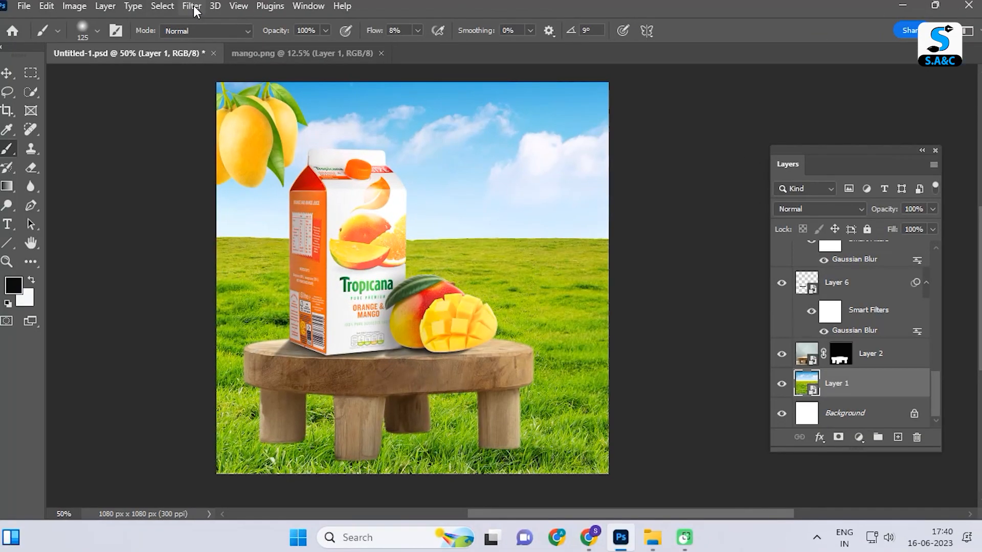
Step: Open Field Blur on the grass and sky layer and place blur pins at the corners of the image
left_click(192, 6)
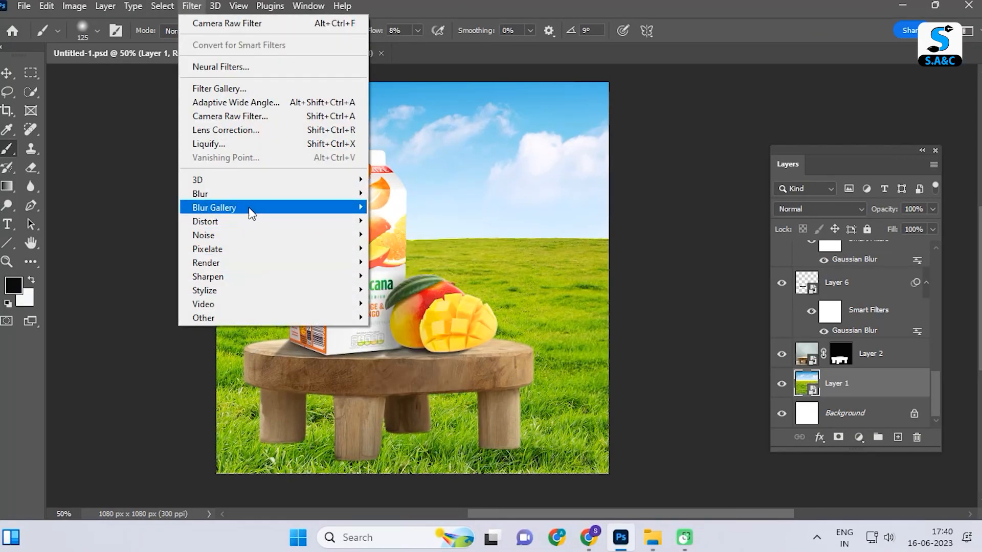
mouse_move(252, 207)
left_click(404, 205)
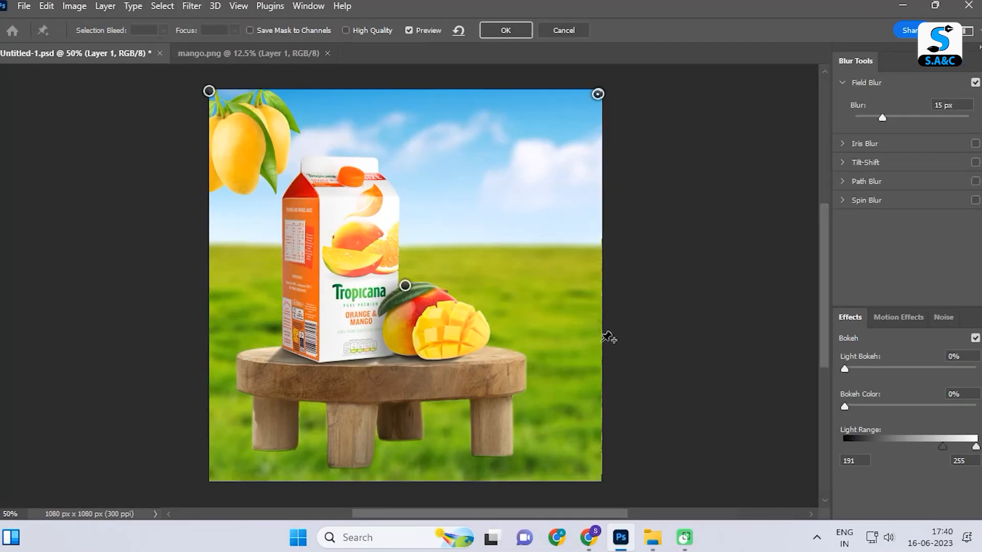
left_click(602, 480)
left_click(208, 482)
Step: Remove the blur at the lower-left corner pin, reduce it at the side pins to 3 px, and nudge the left-edge pin
left_click_drag(882, 118, 811, 119)
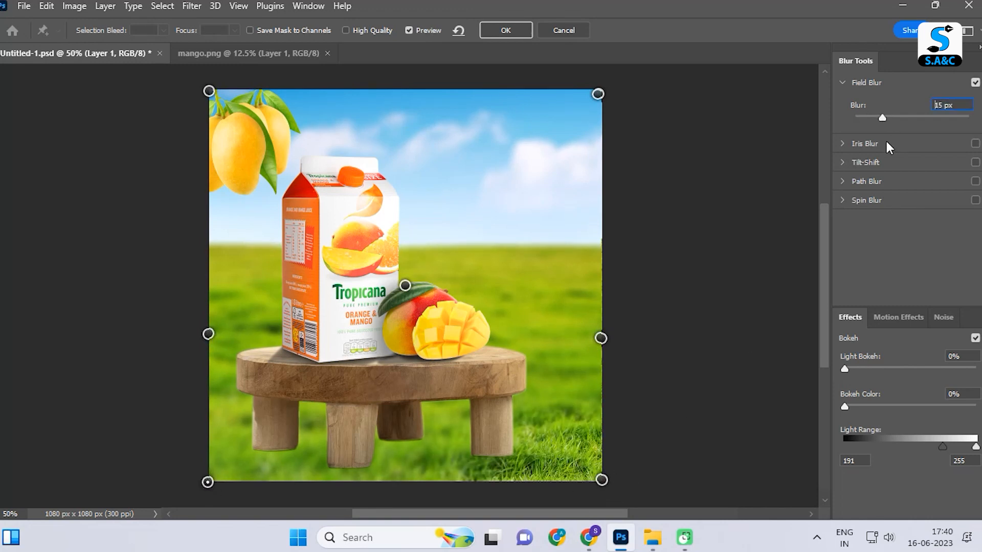
left_click_drag(883, 118, 862, 118)
left_click(601, 338)
left_click_drag(208, 334, 211, 342)
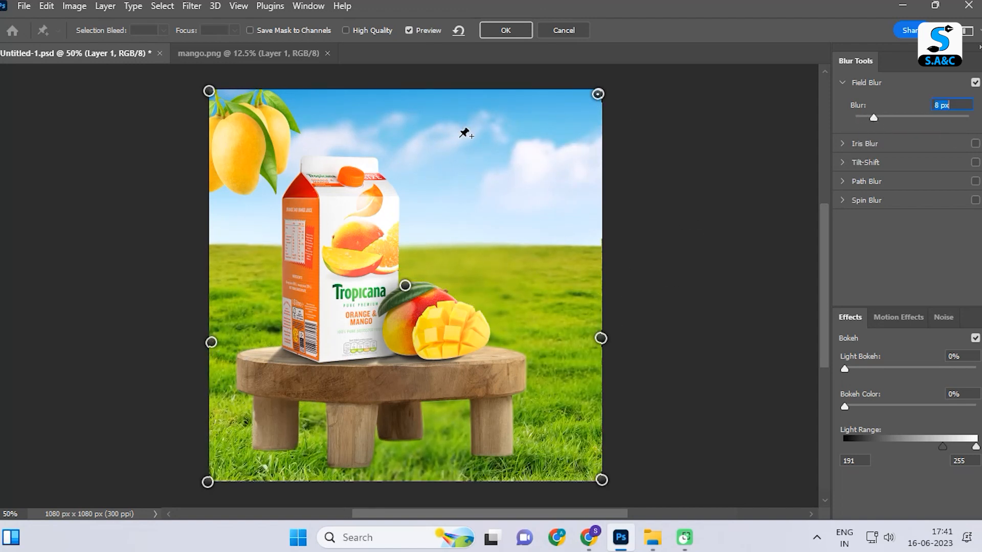
Step: Add a bottom-centre pin without blur, shift both side pins downward, and apply the Field Blur
left_click(417, 481)
left_click_drag(881, 119, 855, 119)
left_click_drag(601, 339, 604, 368)
left_click_drag(211, 343, 207, 375)
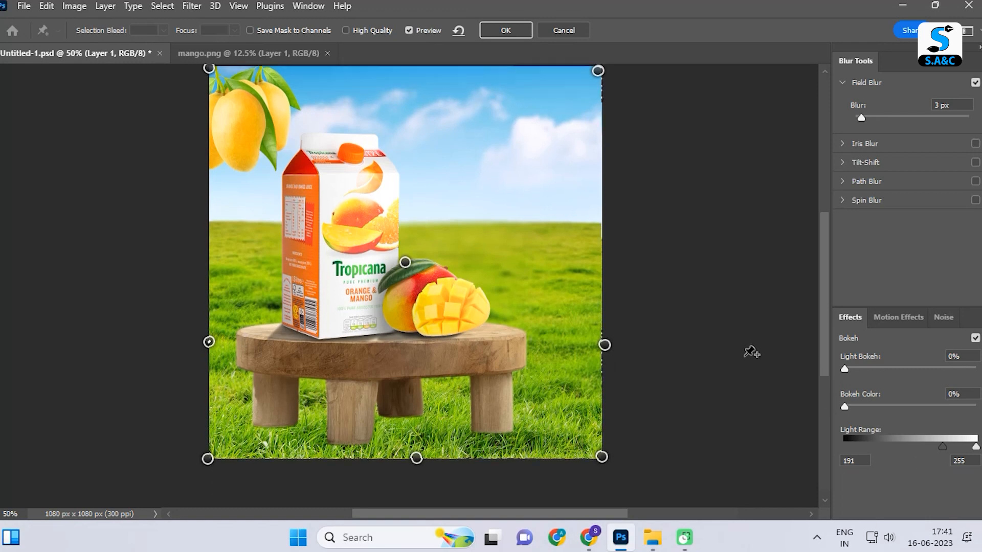
key("Return")
left_click_drag(633, 516, 658, 516)
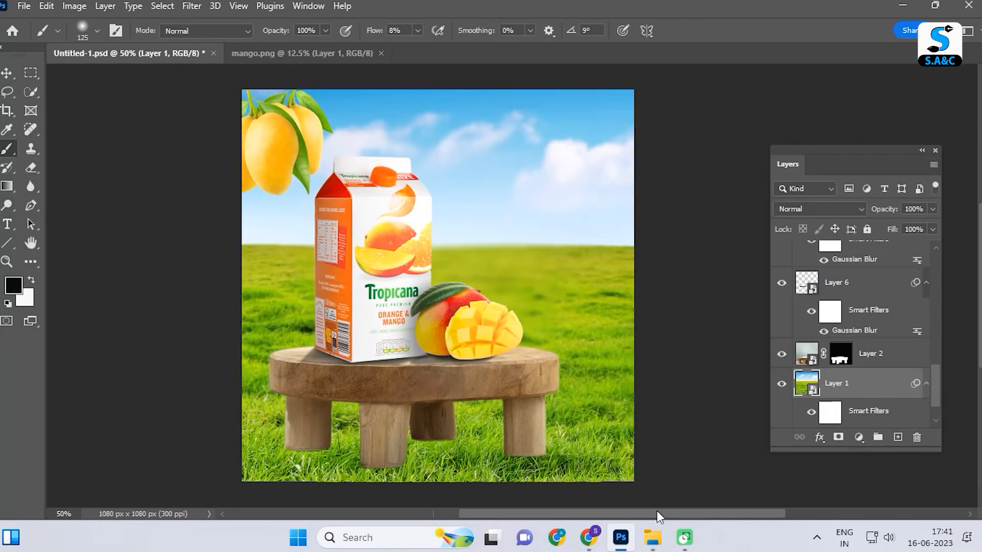
Step: Reopen Layer 1's Field Blur smart filter, delete the centre pin, and move the left-edge pin slightly upward
scroll(869, 388, "down", 1)
double_click(851, 388)
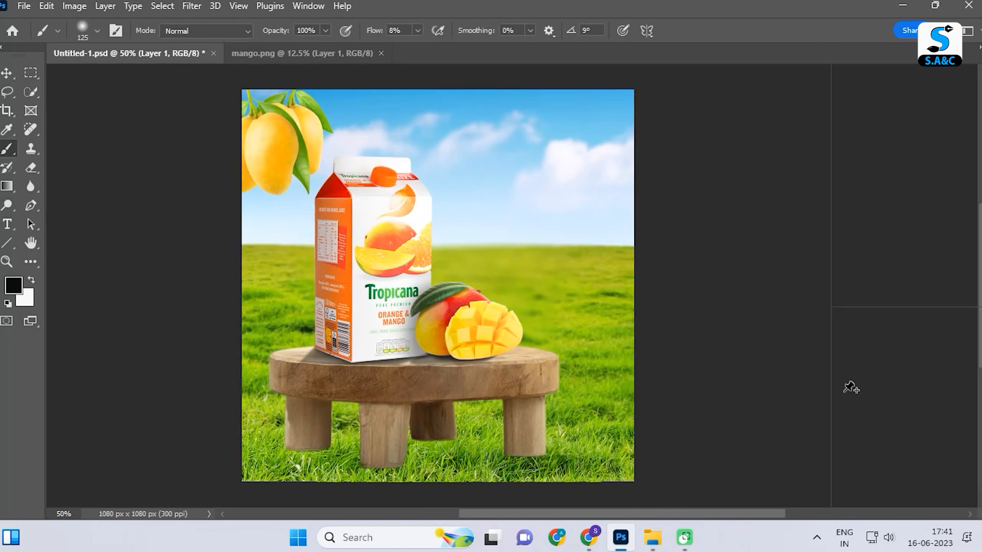
left_click_drag(208, 366, 207, 358)
key("Delete")
left_click_drag(206, 358, 208, 348)
Step: Set a top corner blur pin to 14 px, set the right-edge pin to 10 px, and shift the right-edge pin upward
left_click(598, 94)
left_click_drag(862, 117, 882, 123)
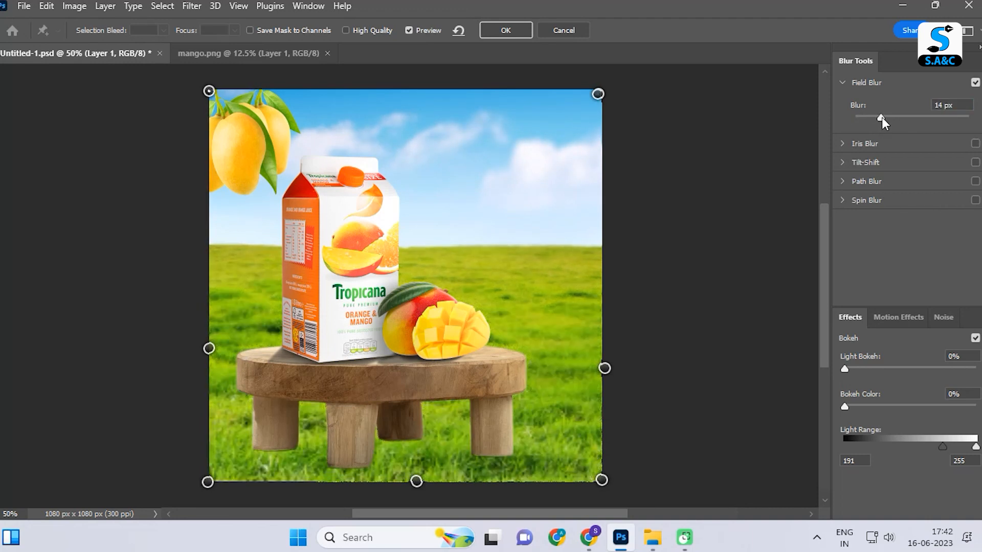
left_click_drag(604, 367, 601, 361)
left_click_drag(874, 118, 877, 118)
left_click_drag(602, 362, 601, 337)
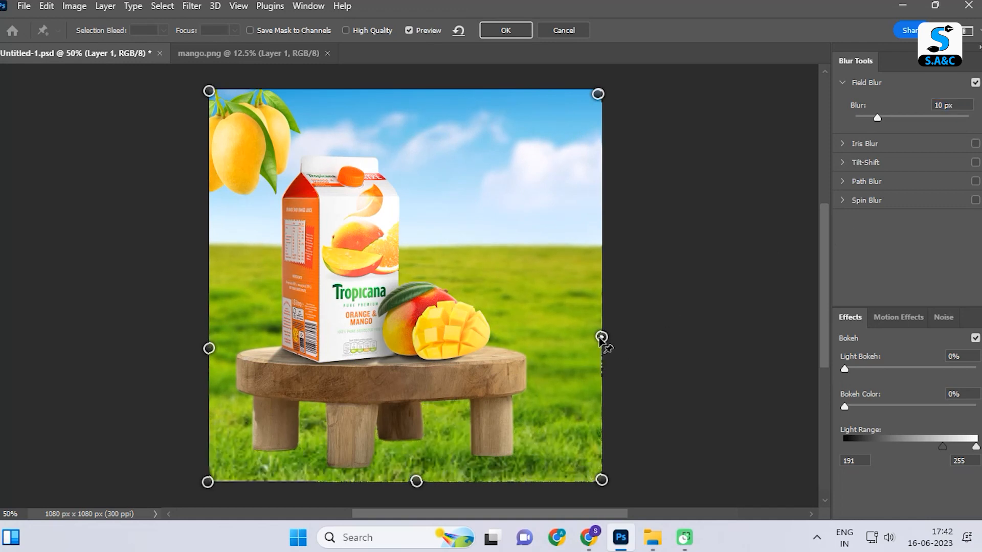
Step: Move both side blur pins further up to below the horizon and apply the edited Field Blur
left_click_drag(209, 348, 211, 274)
left_click_drag(602, 337, 604, 332)
left_click_drag(210, 274, 212, 307)
left_click_drag(604, 330, 601, 317)
left_click(525, 31)
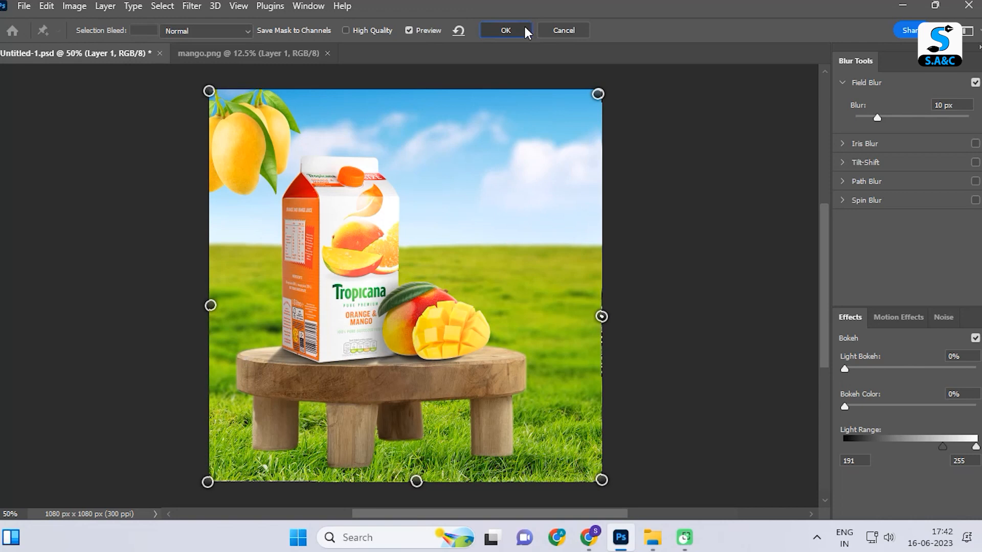
Step: Group Layer 5 and Layer 5 copy, and scale the hanging mangoes down slightly within the canvas corner
left_click(780, 258)
left_click(781, 258)
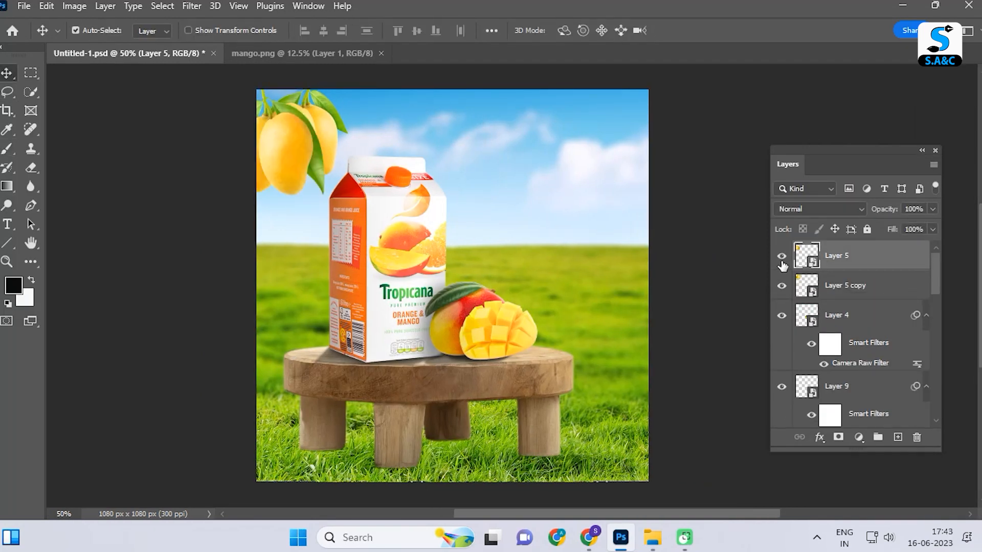
left_click(854, 293, "shift")
key("ctrl+g")
key("ctrl+t")
left_click_drag(348, 200, 333, 180)
key("Return")
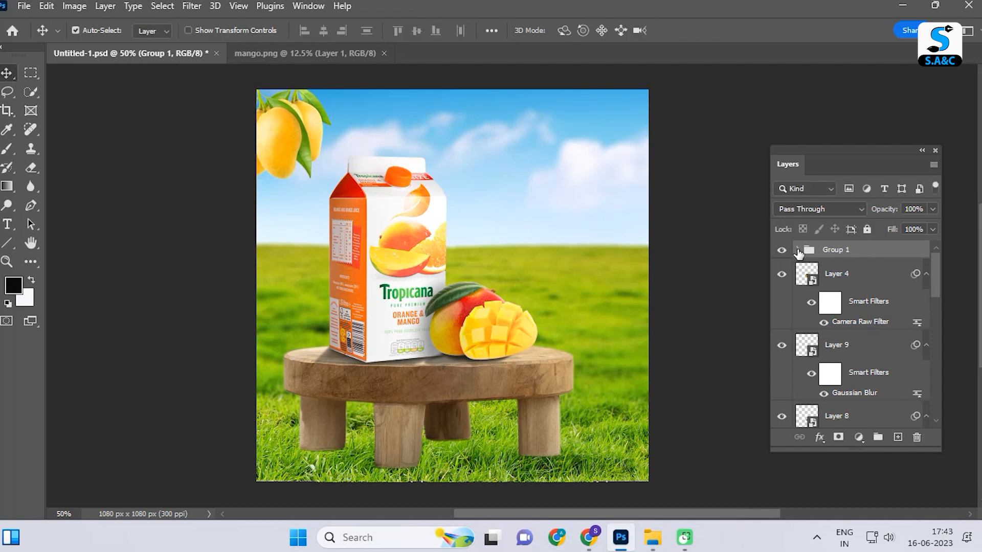
Step: Apply a Gaussian Blur with a 1.9 px radius to Layer 5 inside Group 1
left_click(798, 250)
left_click(853, 277)
left_click(192, 5)
mouse_move(351, 197)
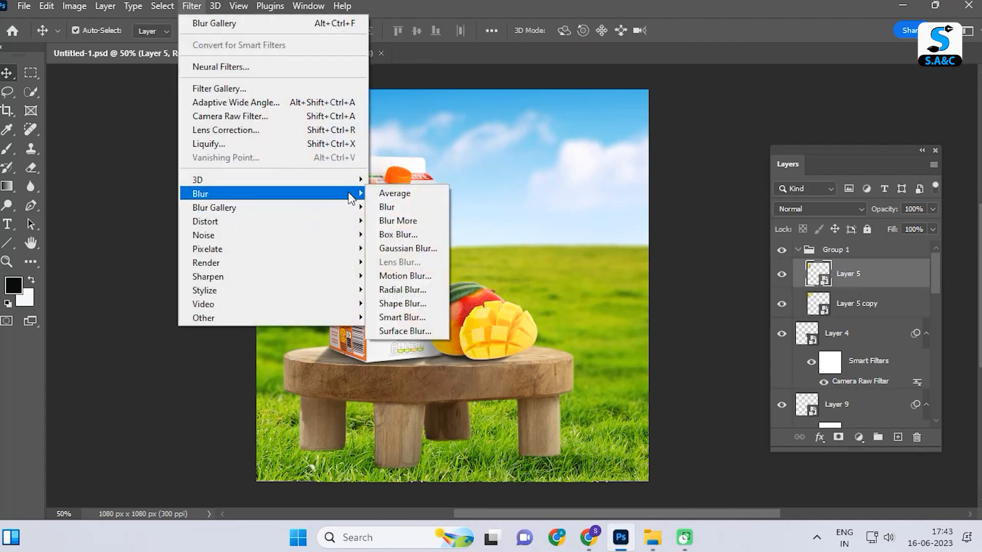
left_click(408, 248)
left_click_drag(191, 155, 236, 198)
left_click_drag(139, 421, 131, 421)
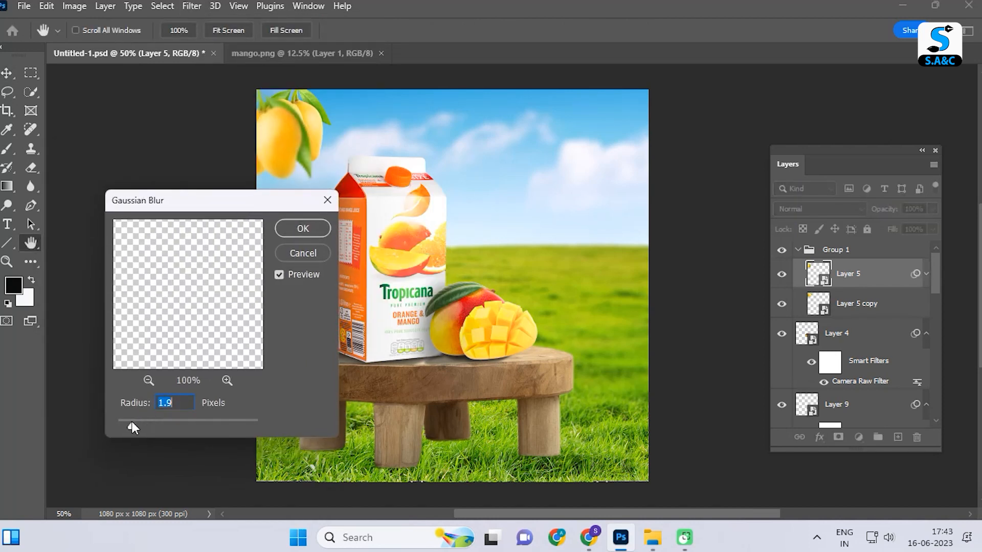
left_click(308, 228)
Step: Apply a Gaussian Blur to Layer 5 copy in the hanging mango group
left_click(856, 345)
left_click(191, 5)
mouse_move(307, 194)
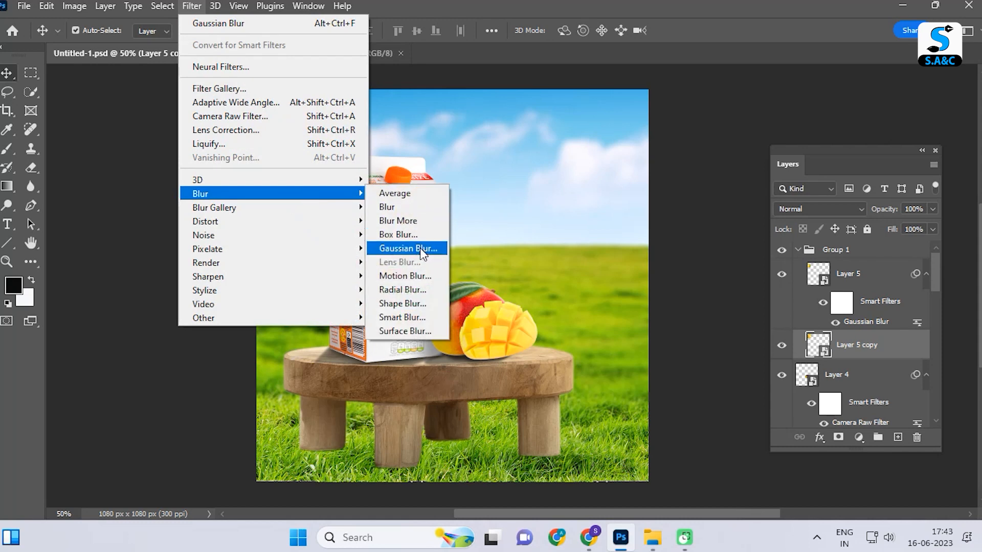
left_click(424, 248)
left_click(302, 225)
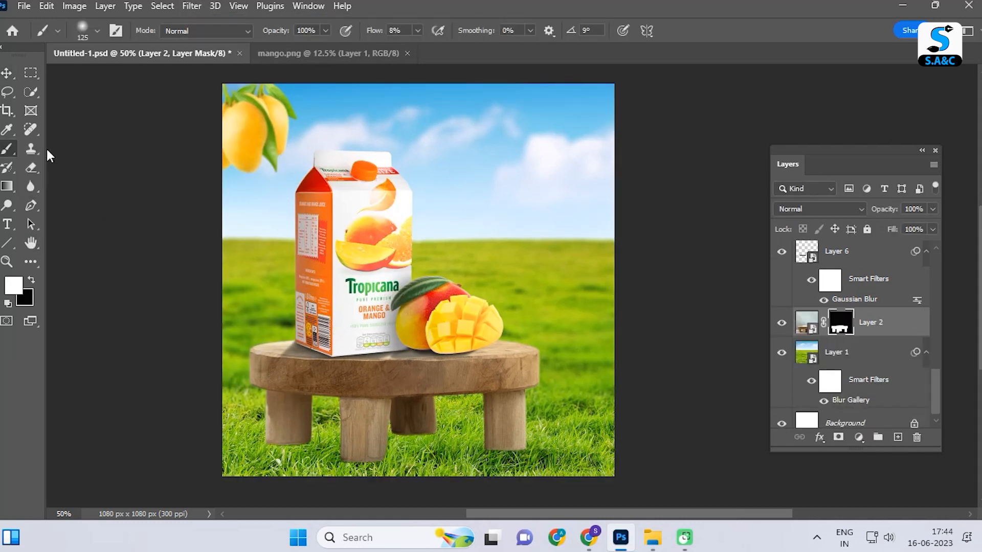
Step: Search the brush presets for "grass" and choose the Dune Grass brush for Layer 2's mask
right_click(49, 146)
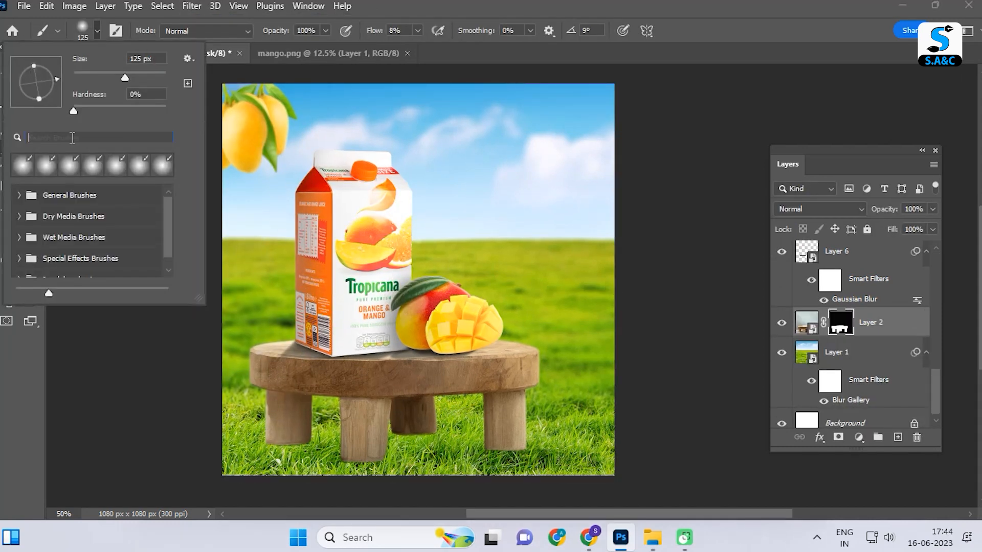
type("grass")
scroll(105, 237, "down", 5)
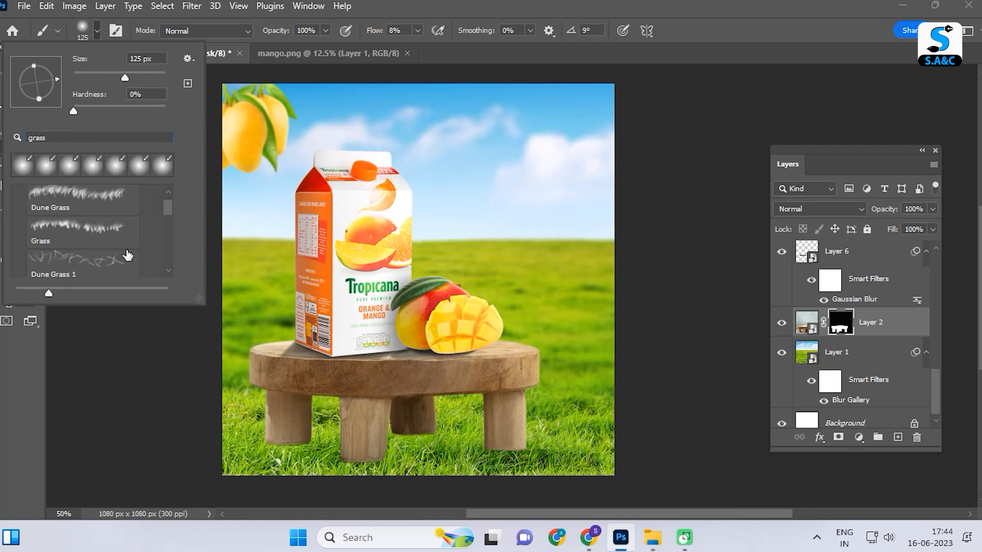
scroll(169, 229, "up", 5)
left_click(83, 221)
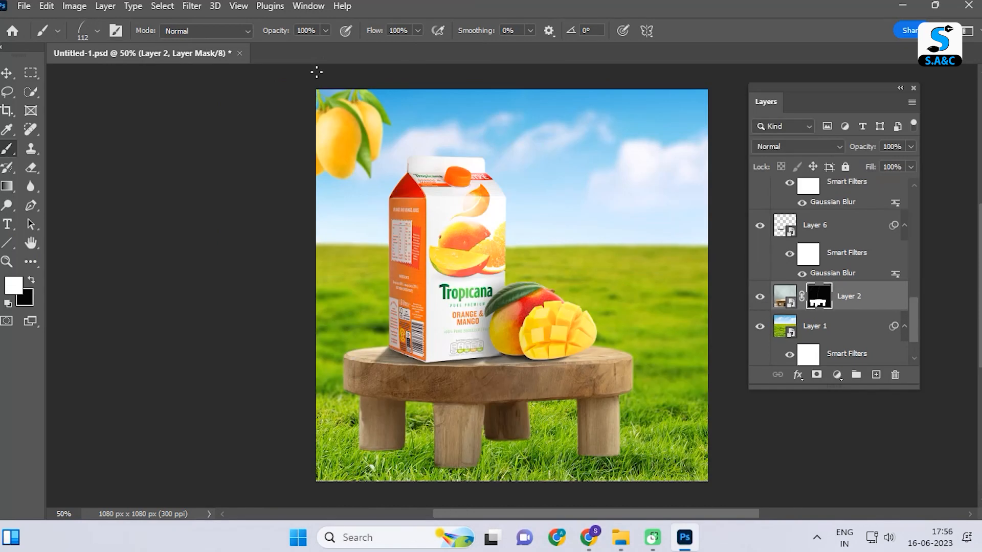
Step: Set the grass brush's Color Dynamics foreground/background jitter and brightness jitter to 0%
left_click(309, 6)
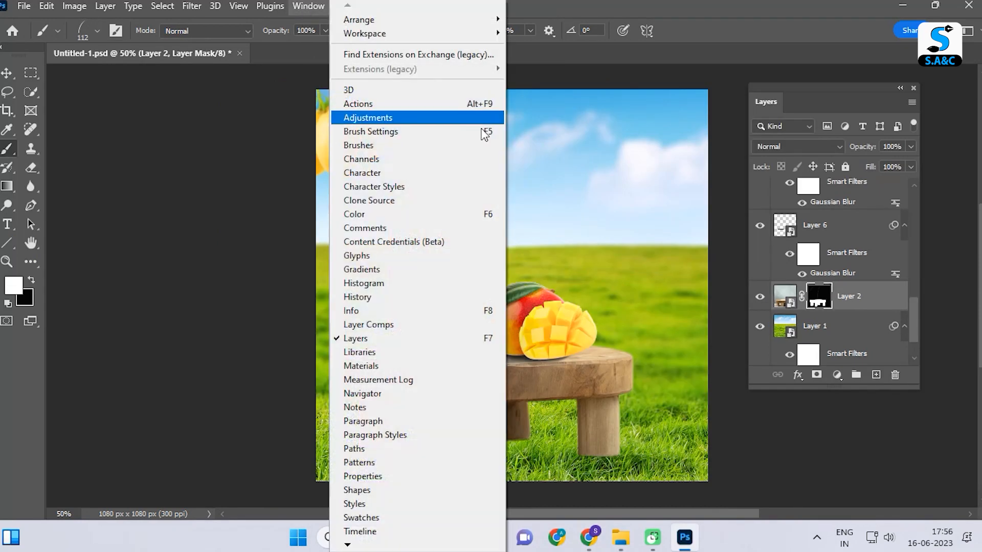
left_click(371, 132)
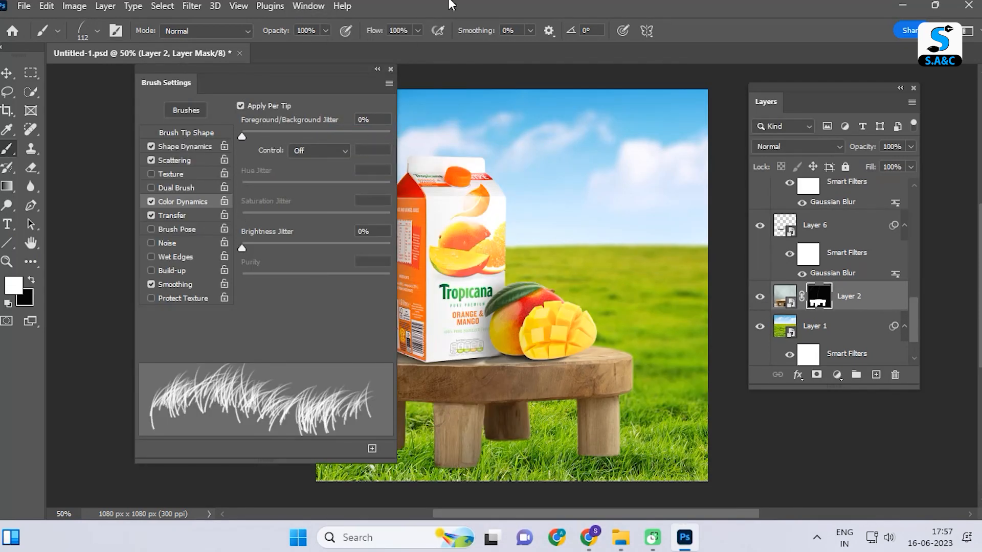
left_click(392, 69)
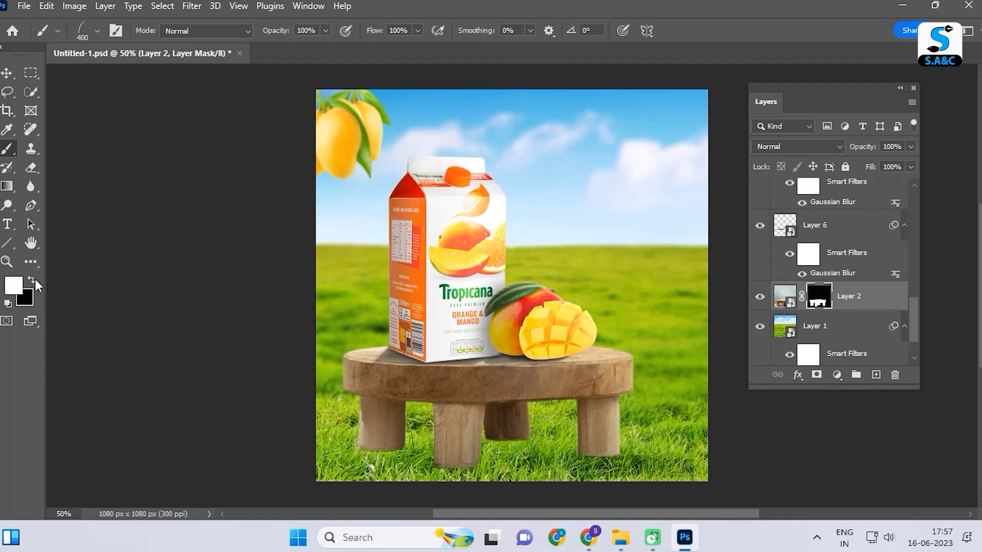
Step: Paint black on Layer 2's mask with the grass brush at 90 px so grass blades cover the bottoms of the stool legs
left_click(784, 296)
left_click(818, 297)
left_click_drag(490, 390, 484, 328)
left_click_drag(368, 387, 346, 390)
key("bracketleft")
key("bracketleft")
key("bracketleft")
key("bracketleft")
key("bracketleft")
key("bracketleft")
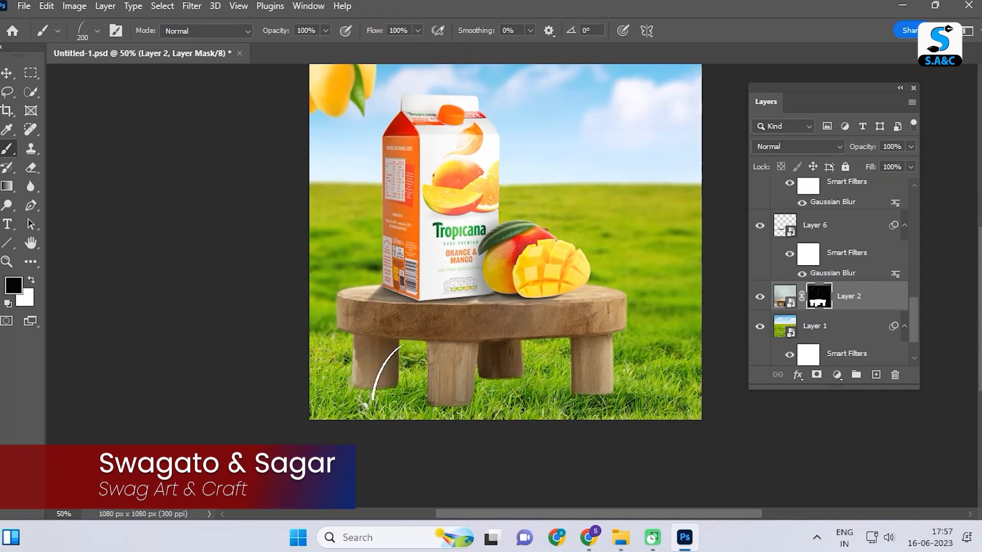
key("bracketleft")
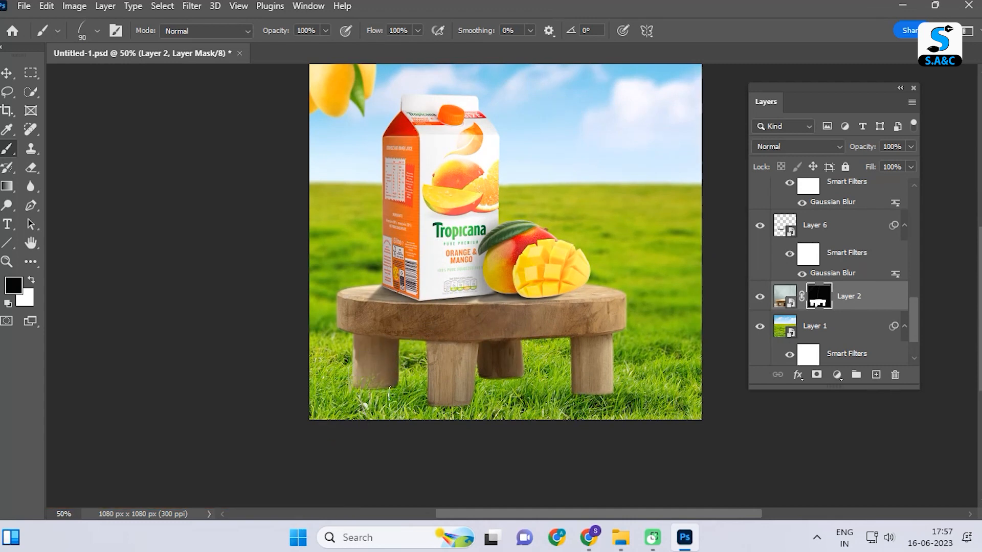
key("ctrl+plus")
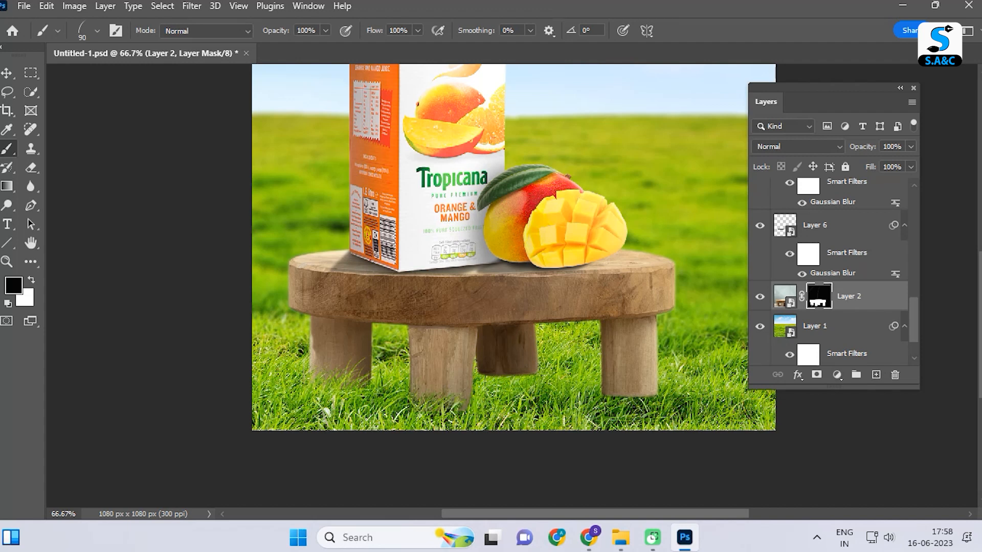
mouse_move(486, 367)
left_mouse_down()
mouse_move(519, 368)
mouse_move(495, 383)
left_mouse_up()
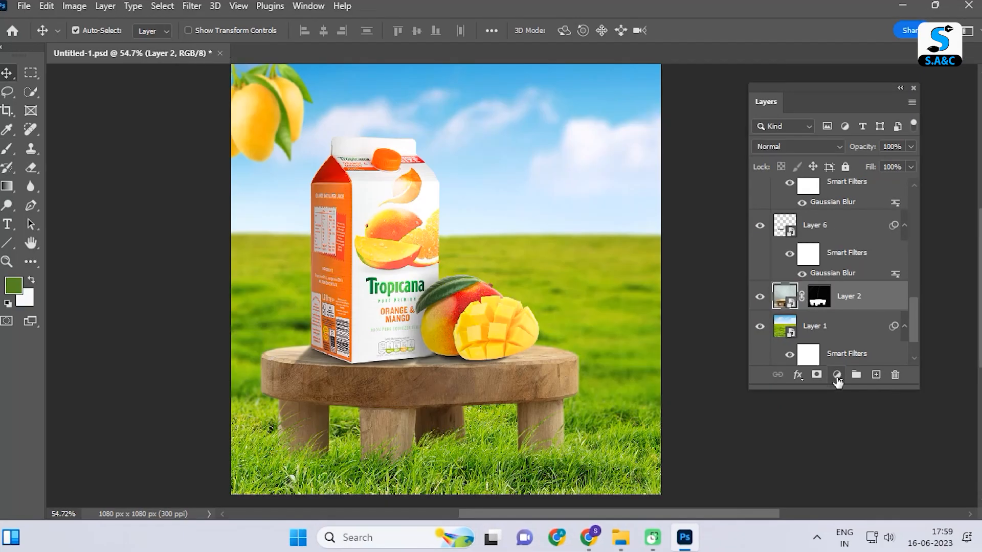
Step: Add a Levels adjustment clipped to the stool's Layer 2 and set its midtones to 0.68
left_click(837, 375)
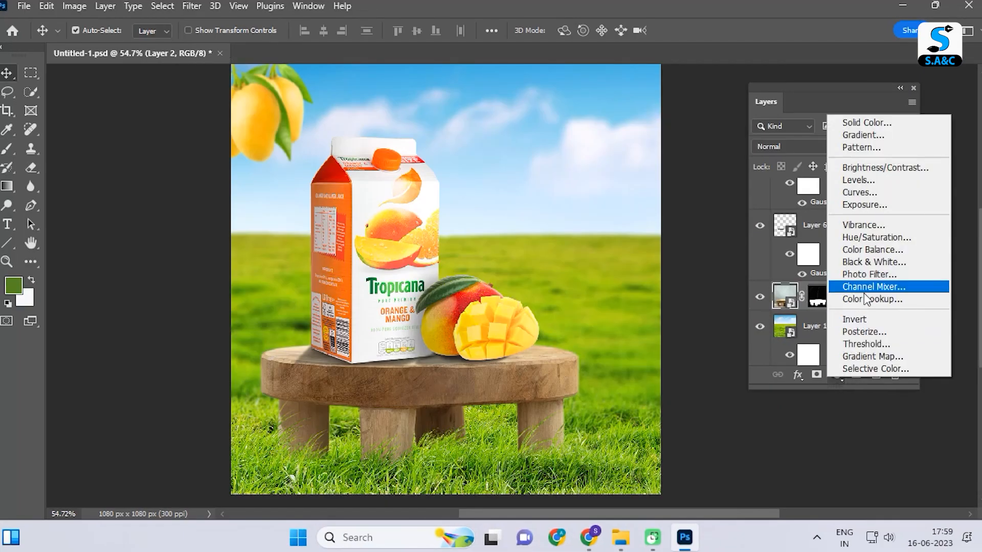
left_click(860, 181)
key("ctrl+alt+g")
mouse_move(150, 283)
left_mouse_down()
mouse_move(183, 289)
mouse_move(168, 290)
left_mouse_up()
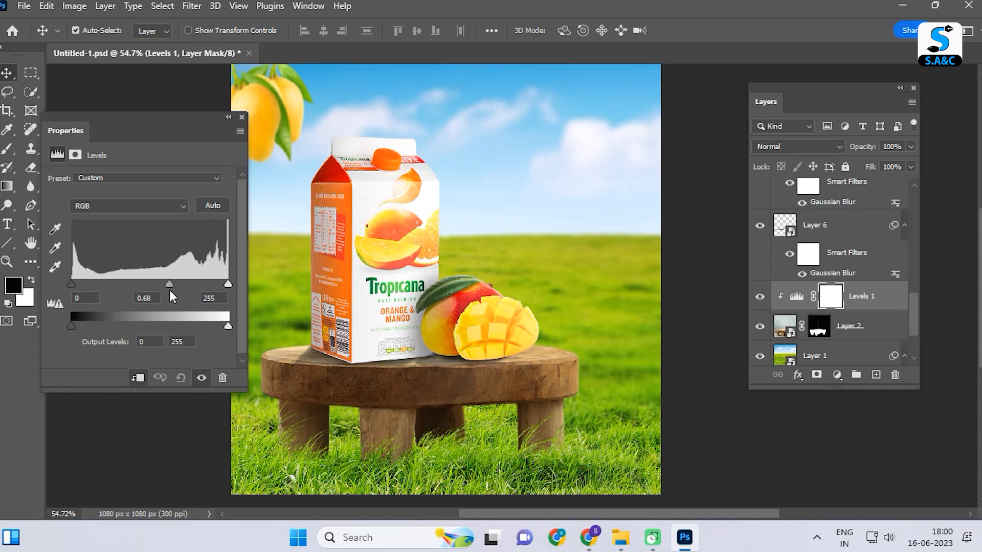
left_click(241, 117)
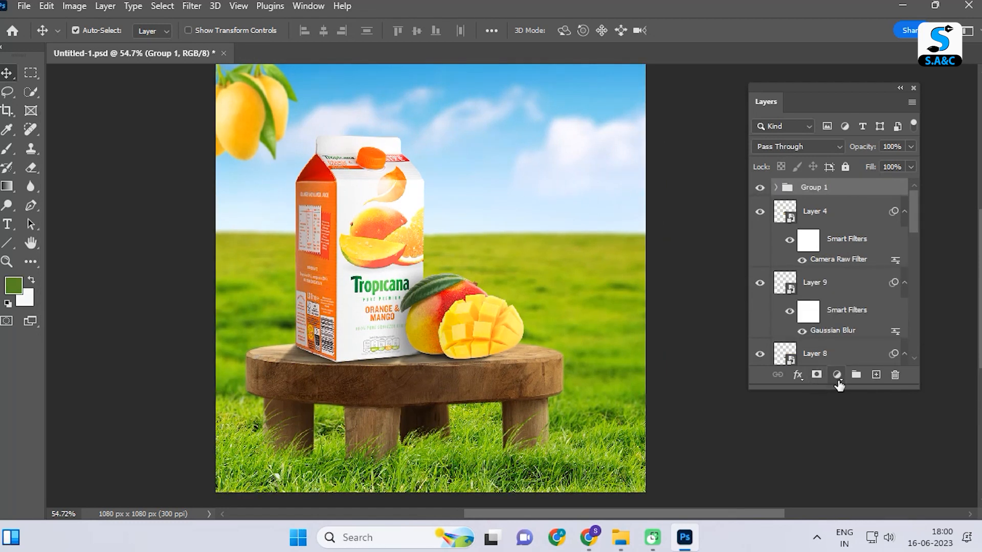
Step: Add a Color Lookup adjustment layer above Group 1, compare Fuji F125 Kodak 2393 with other 3DLUTs, and adjust the layer's opacity
left_click(837, 379)
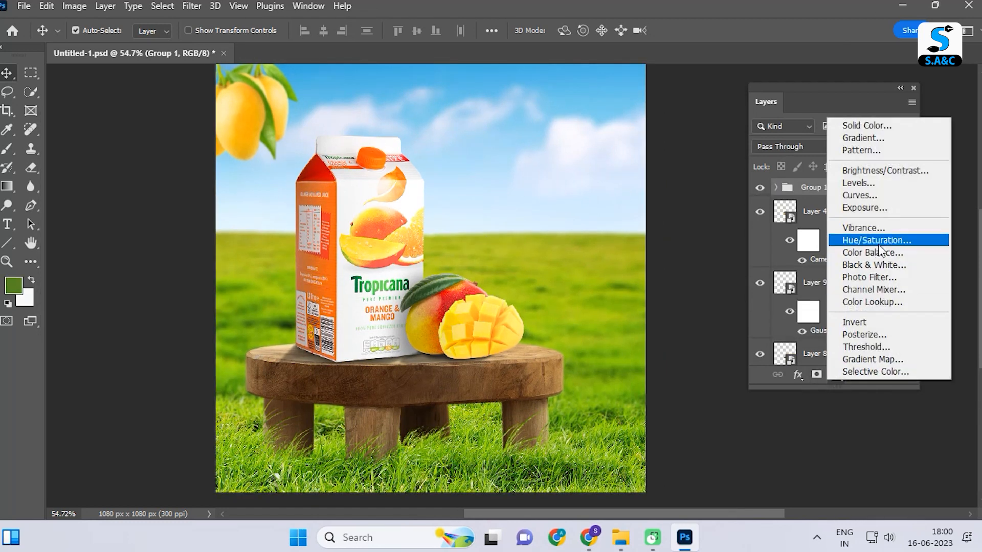
left_click(883, 302)
left_click(175, 224)
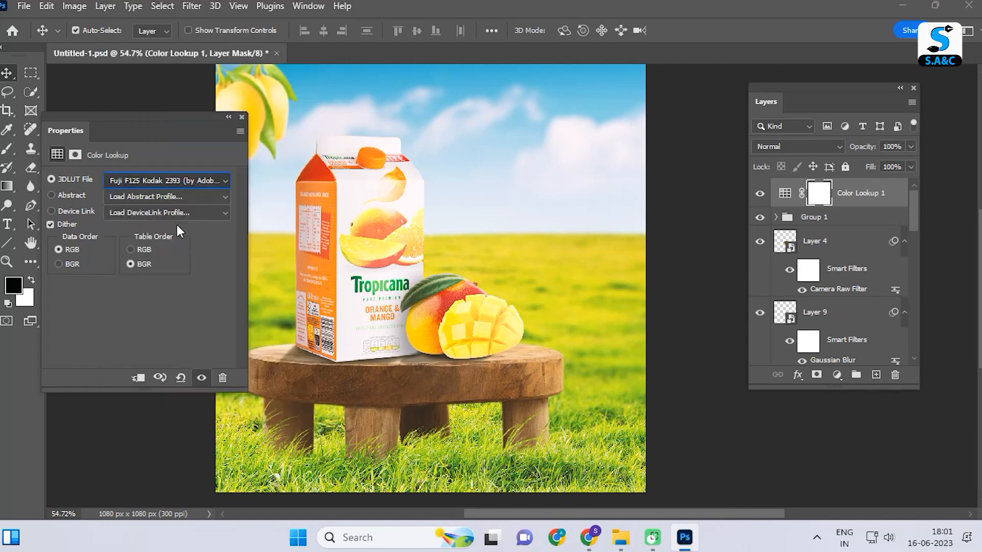
left_click(181, 183)
left_click(167, 238)
left_click(173, 181)
left_click(175, 353)
left_click(242, 117)
left_click(911, 146)
mouse_move(892, 161)
left_mouse_down()
mouse_move(851, 161)
mouse_move(897, 168)
left_mouse_up()
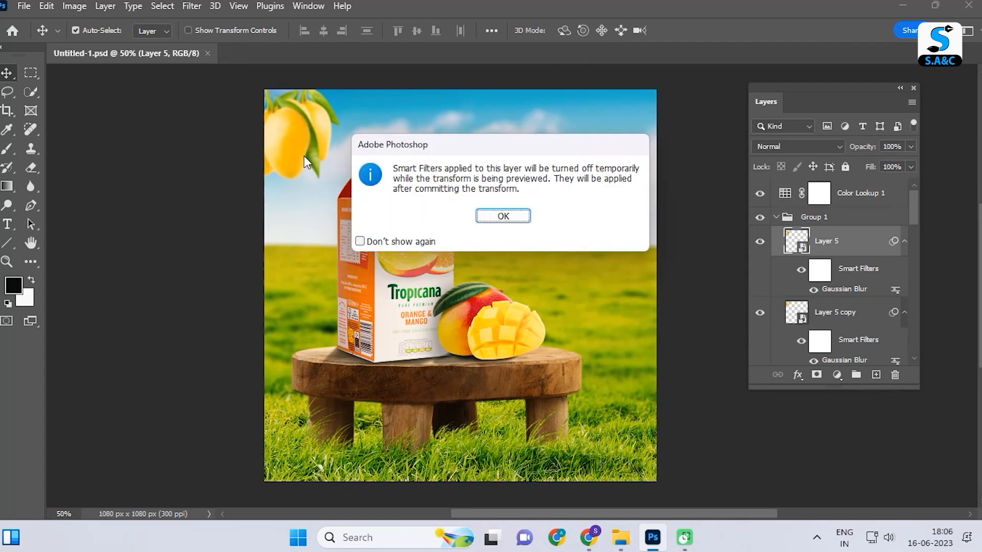
Step: Flip the hanging mangoes on Layer 5 horizontally
left_click(511, 212)
right_click(294, 150)
left_click(389, 425)
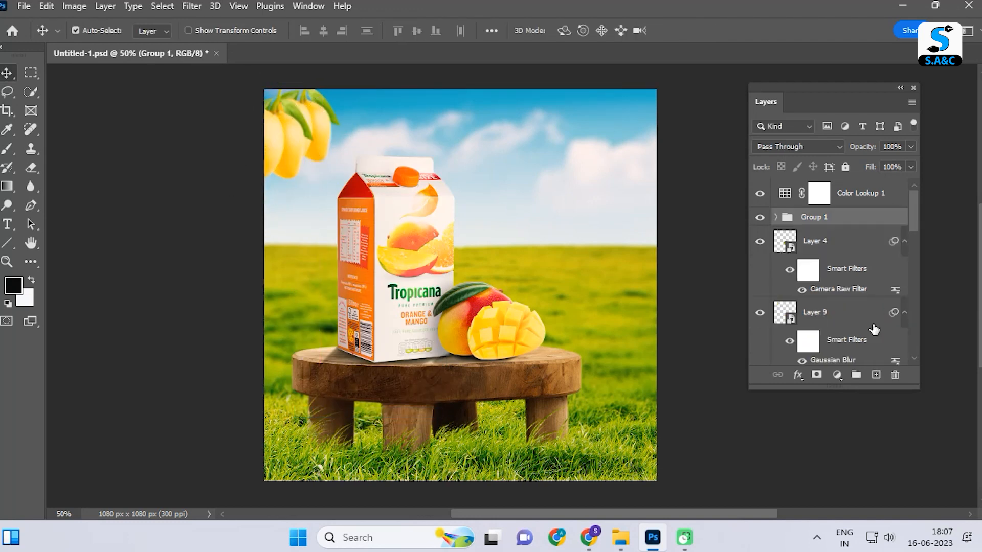
Step: Add a new layer above Group 1 and prepare a black radial gradient with the Foreground to Transparent preset
left_click(876, 375)
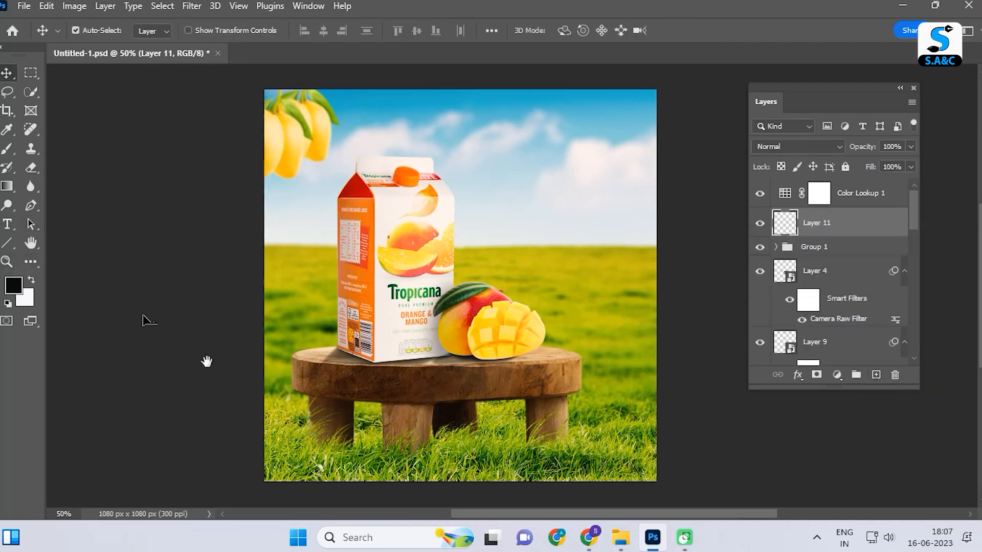
scroll(205, 256, "right", 1)
scroll(205, 256, "down", 1)
left_click(7, 187)
left_click(102, 30)
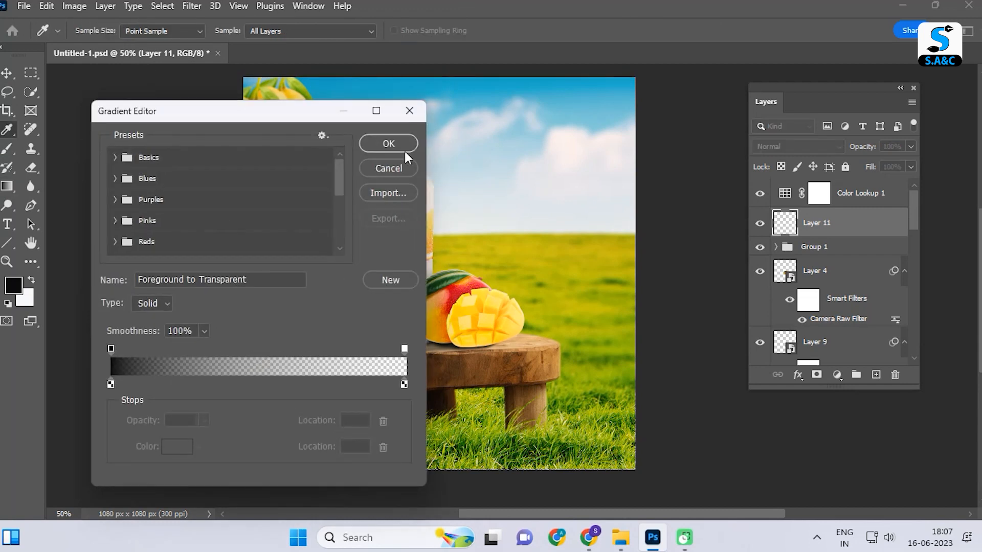
left_click(388, 143)
left_click_drag(163, 495, 552, 471)
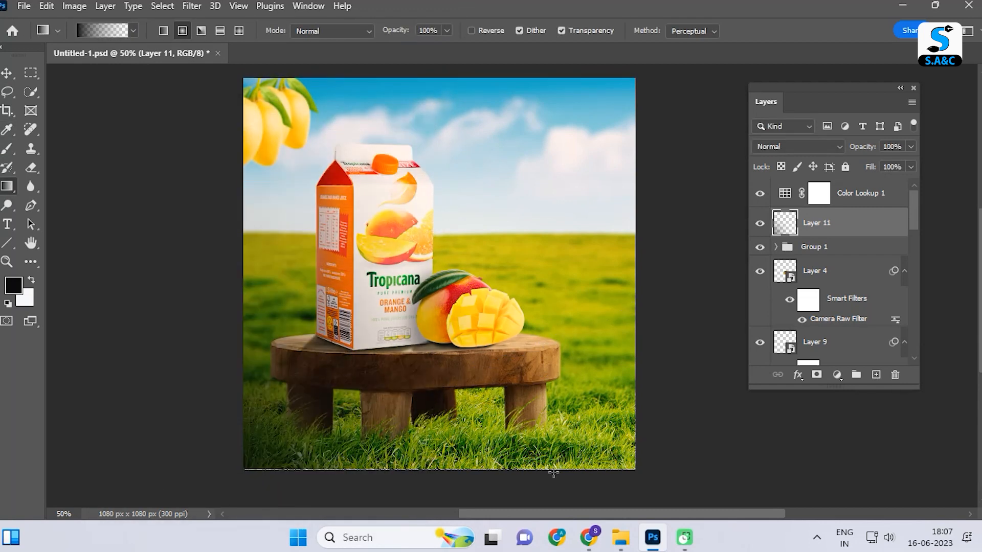
left_click_drag(601, 438, 580, 390)
key("ctrl+z")
left_click_drag(120, 499, 412, 349)
key("ctrl+z")
Step: Draw the black radial gradient inward from outside the image's lower-left corner and adjust the shadow layer's opacity
left_click_drag(132, 476, 570, 338)
left_click_drag(594, 305, 586, 354)
left_click(910, 147)
left_click_drag(877, 165, 903, 164)
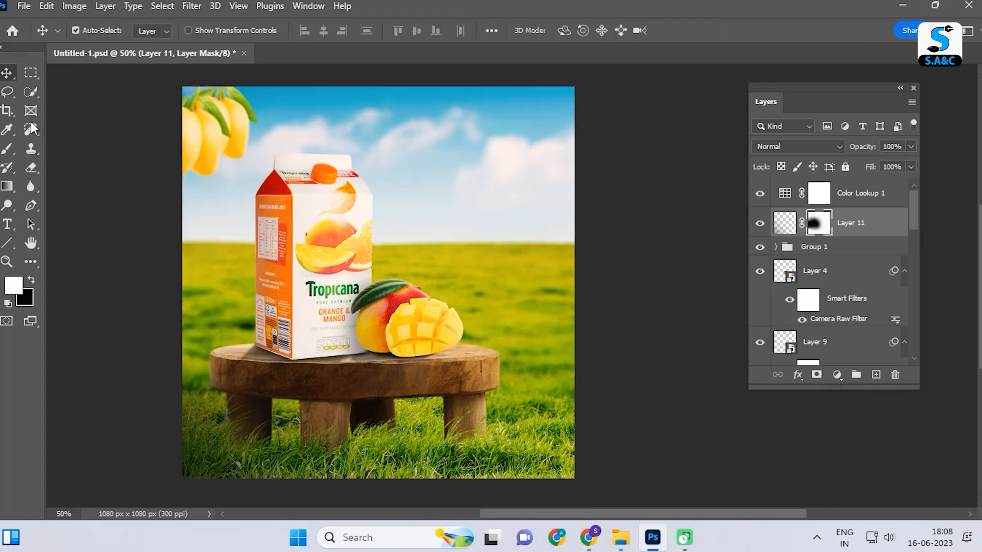
Step: Load the carton outline of Layer 3 as a selection and create a new layer above it
scroll(829, 282, "down", 5)
left_click(815, 309)
left_click(782, 309, "ctrl")
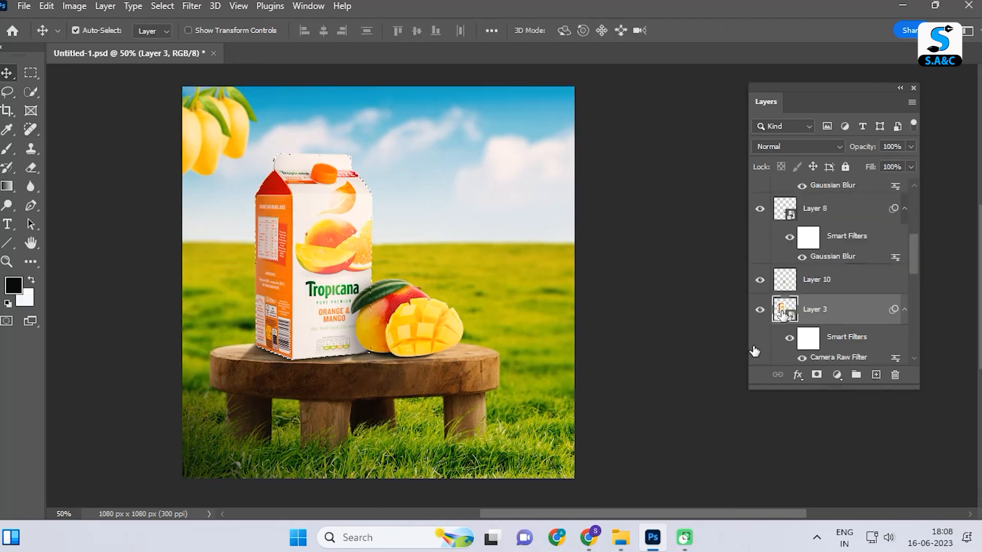
left_click(876, 375)
Step: Shade the carton's orange side and lower edge in black with a soft 175 px brush at 5% flow
key("b")
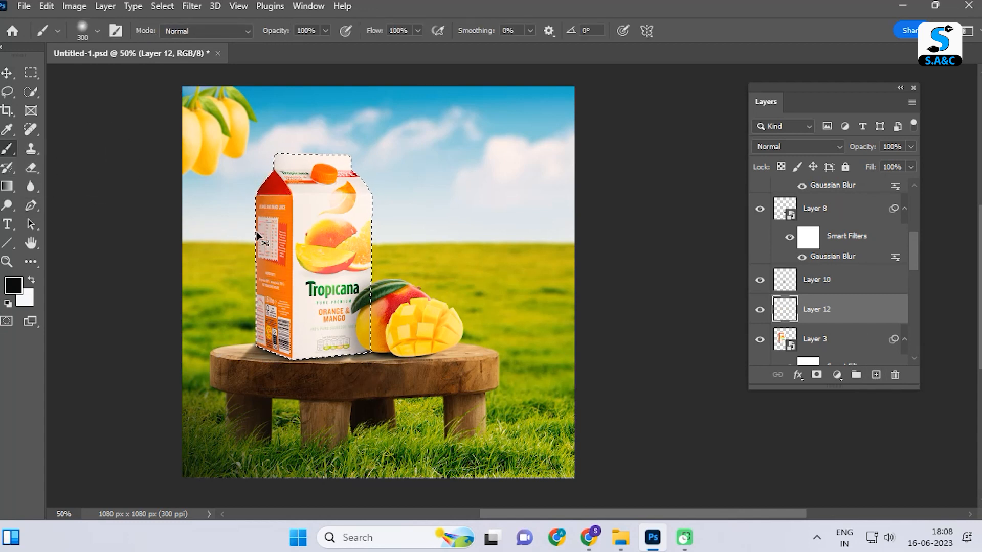
scroll(273, 238, "up", 1)
left_click(417, 31)
left_click_drag(369, 46, 355, 45)
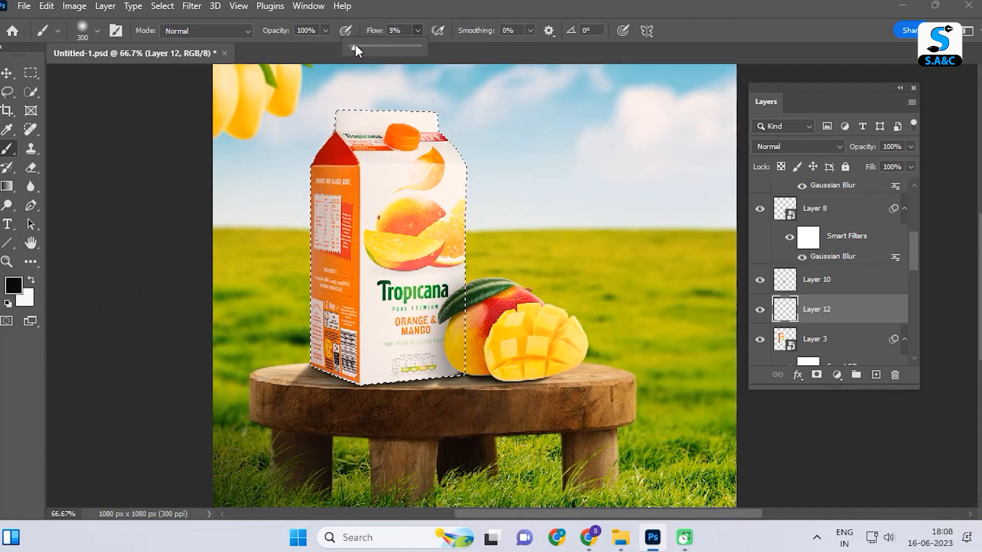
key("bracketleft")
key("bracketleft")
key("bracketleft")
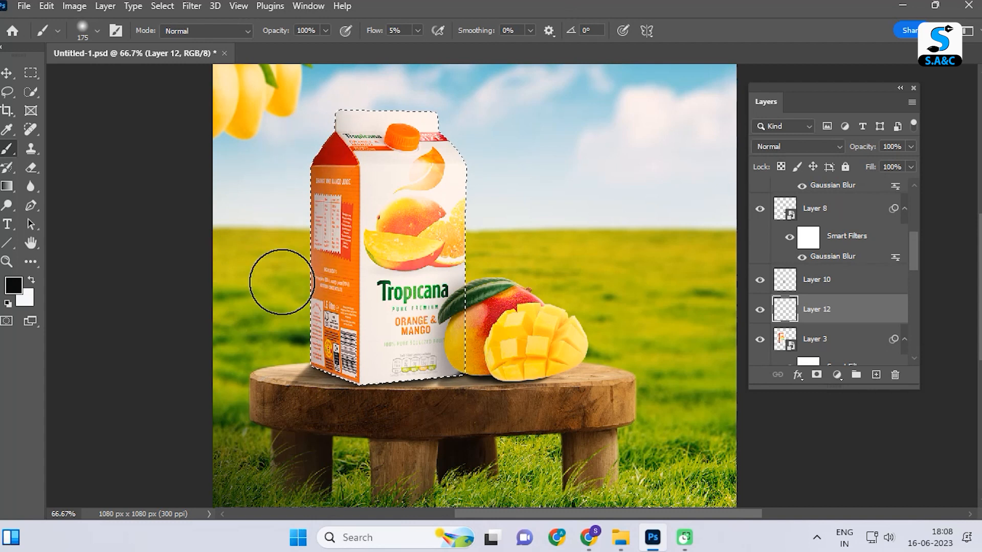
mouse_move(368, 400)
left_mouse_down()
mouse_move(307, 132)
mouse_move(290, 396)
mouse_move(469, 386)
mouse_move(340, 382)
mouse_move(287, 339)
mouse_move(296, 125)
mouse_move(306, 228)
left_mouse_up()
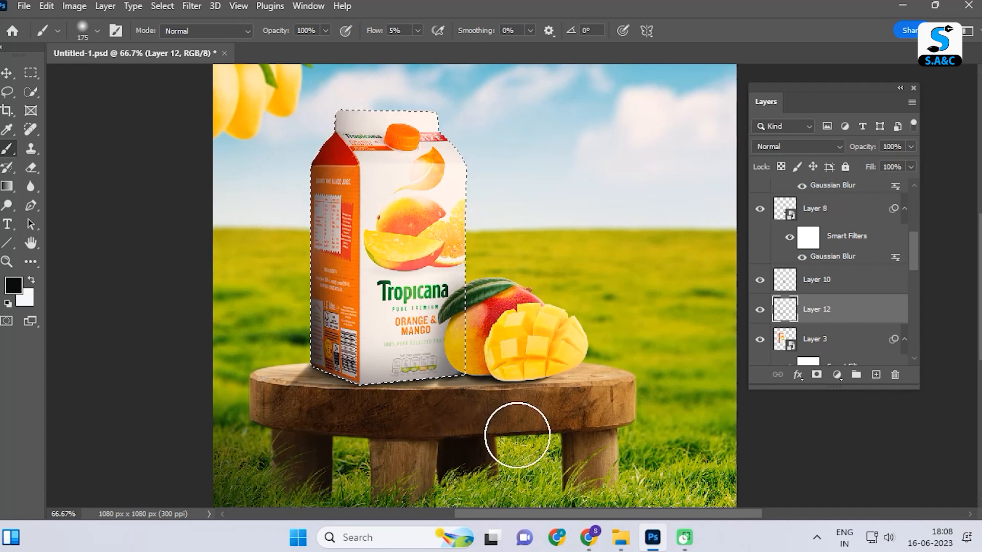
Step: Deselect the carton outline and lower the opacity of the carton's shading layer, Layer 12
left_click_drag(517, 432, 465, 412)
key("ctrl+d")
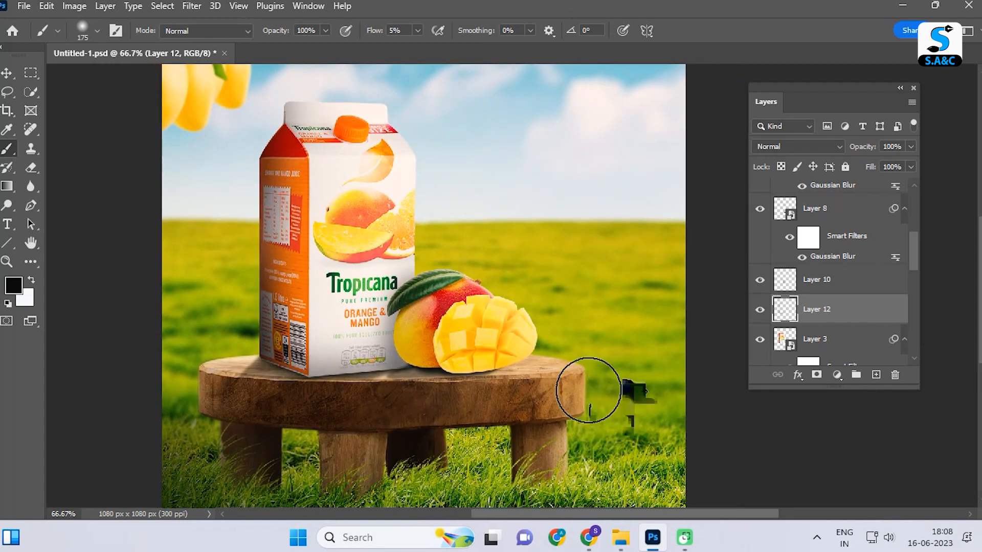
scroll(581, 381, "down", 1)
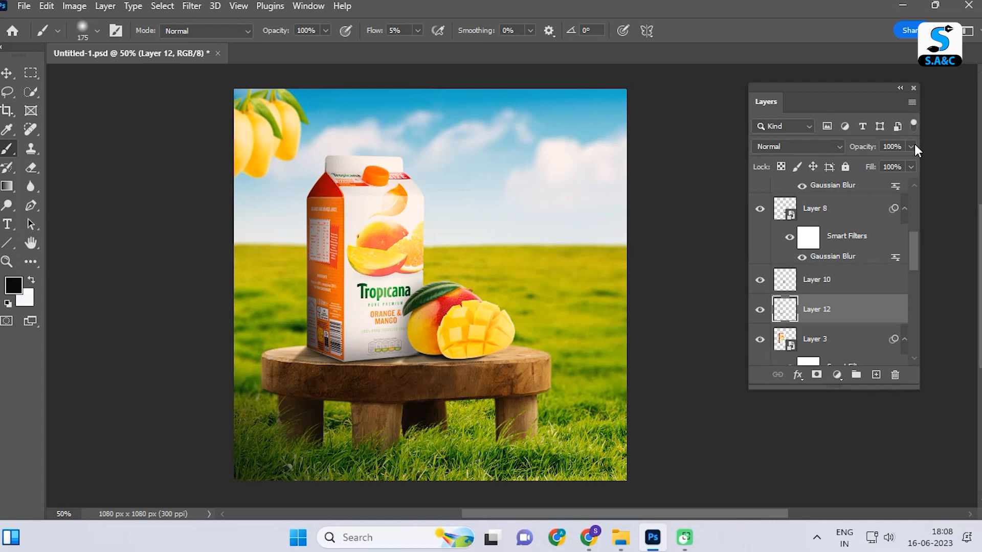
left_click(912, 146)
left_click_drag(912, 162, 888, 163)
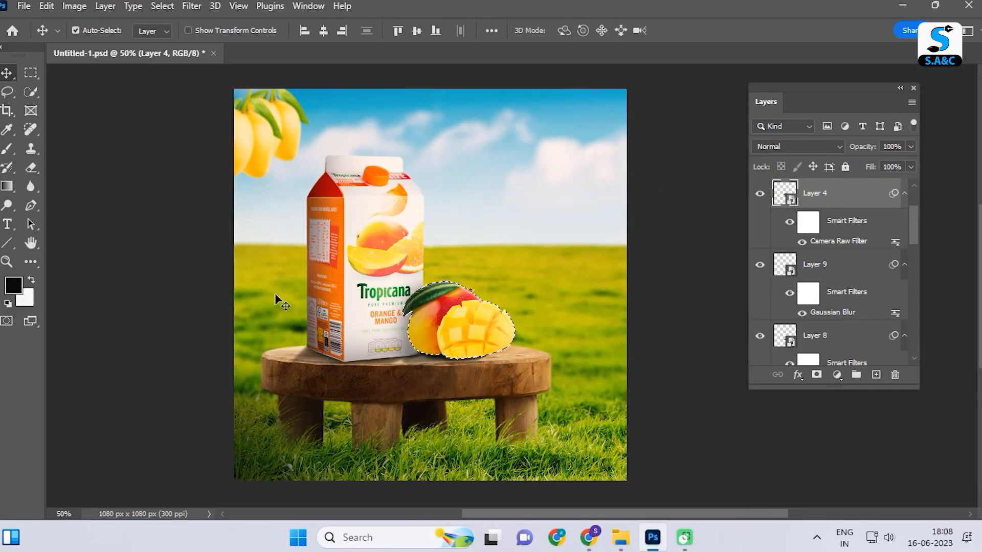
Step: With the mangoes' outline on Layer 4 loaded as a selection, create a new layer above it and prepare a black 150 px brush
left_click(8, 150)
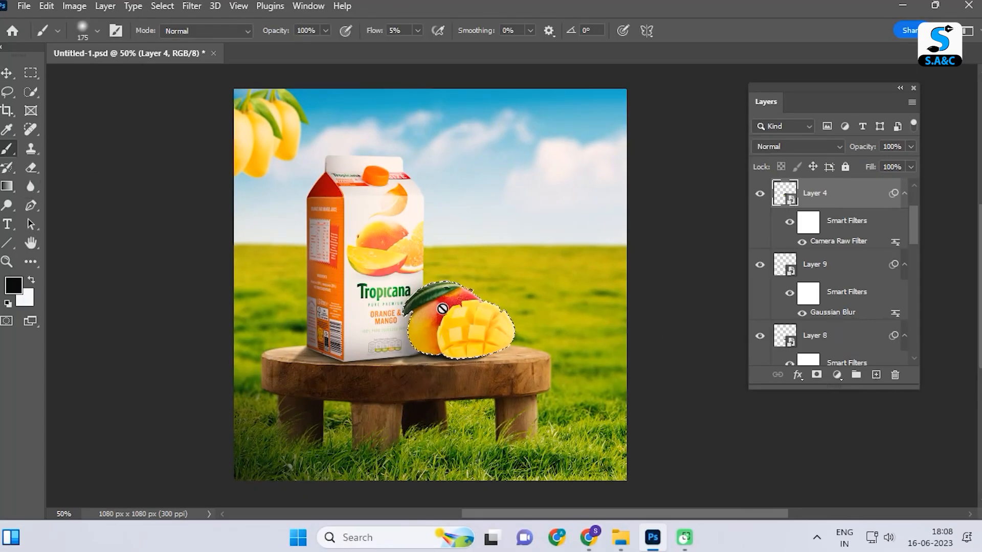
left_click(876, 375)
key("ctrl+plus")
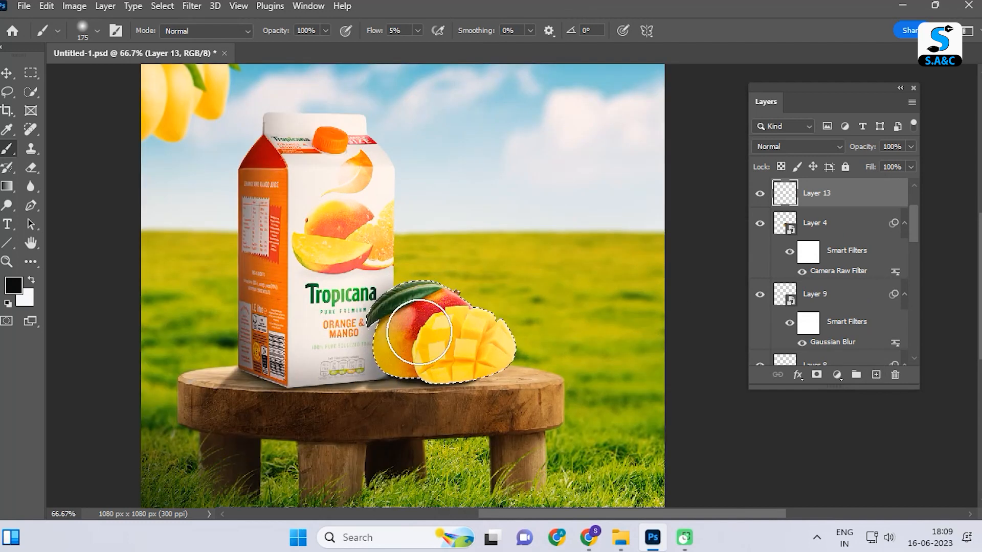
key("bracketleft")
key("bracketleft")
key("bracketleft")
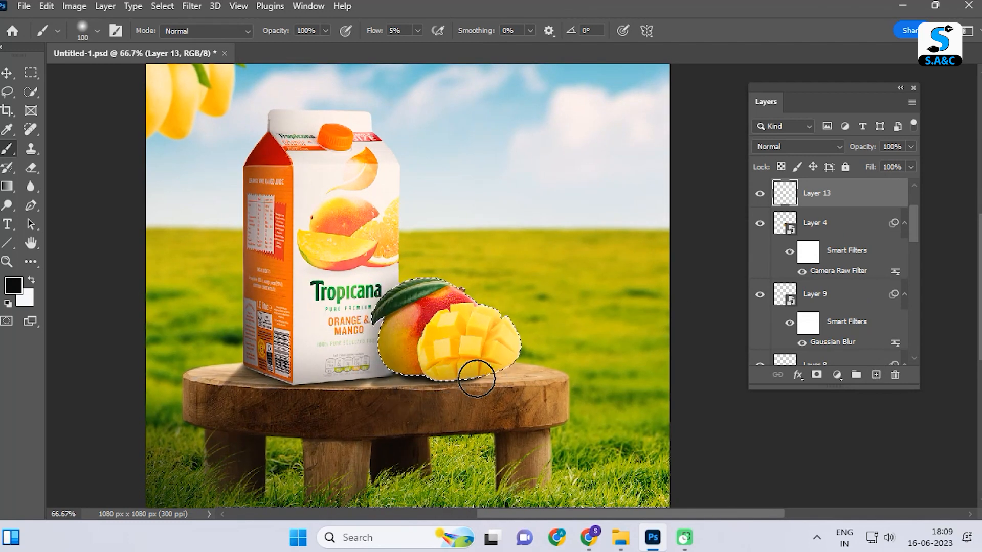
key("bracketright")
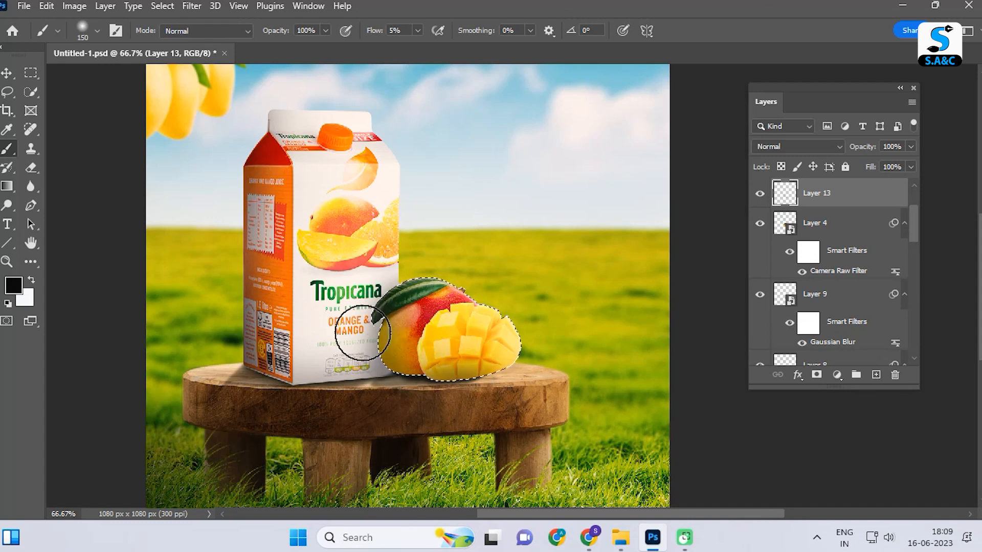